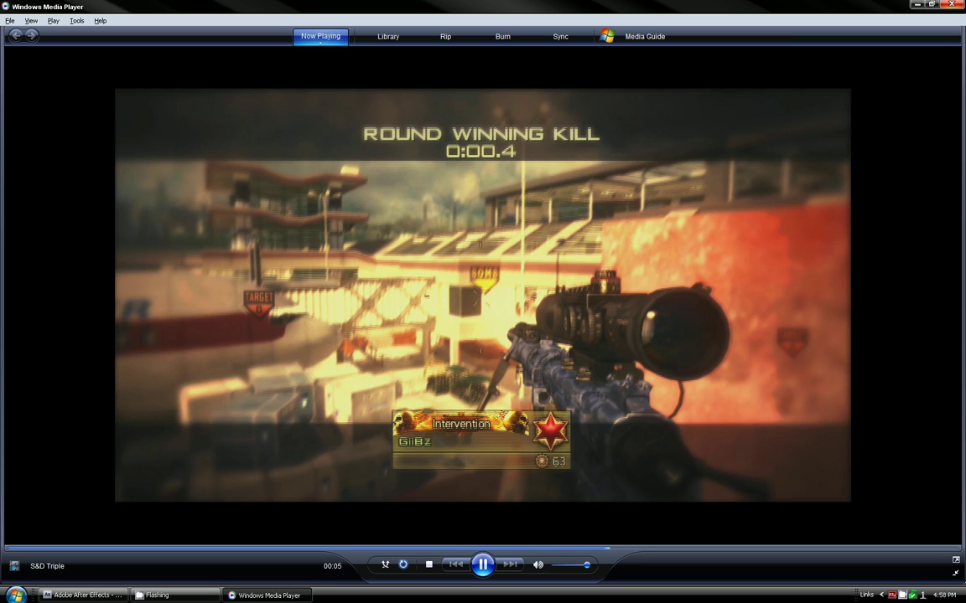
- Close Windows Media Player after previewing the S&D Triple clip
left_click(961, 8)
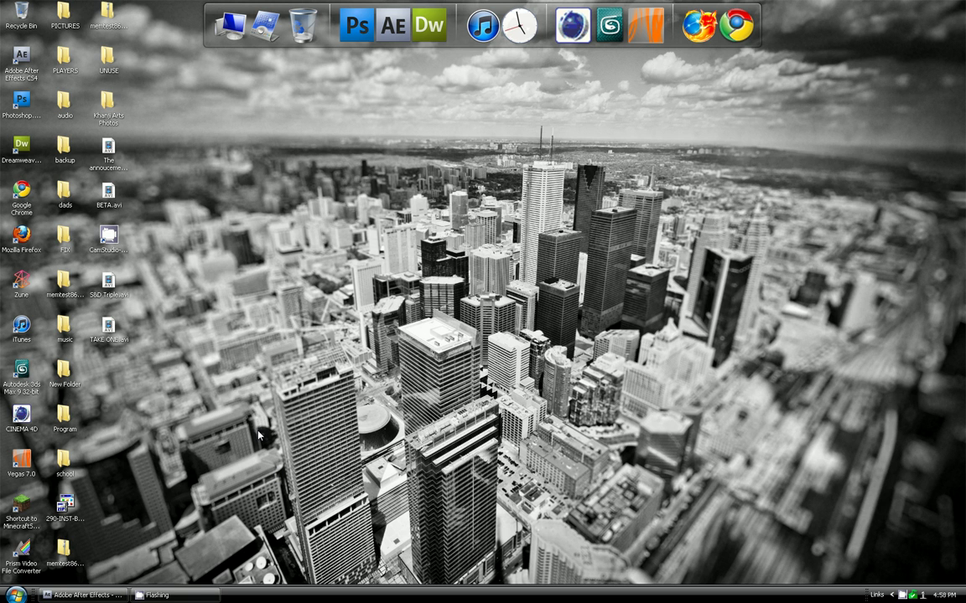
- Import Terminal Triple.wmv from the MONTAGE folder into the After Effects project
left_click(107, 596)
left_click(8, 18)
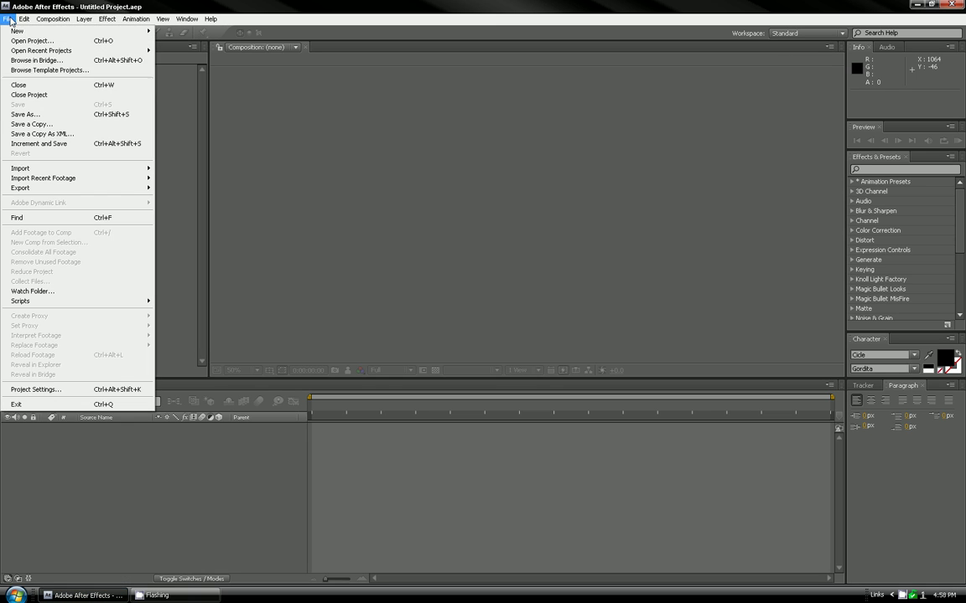
mouse_move(57, 174)
left_click(172, 168)
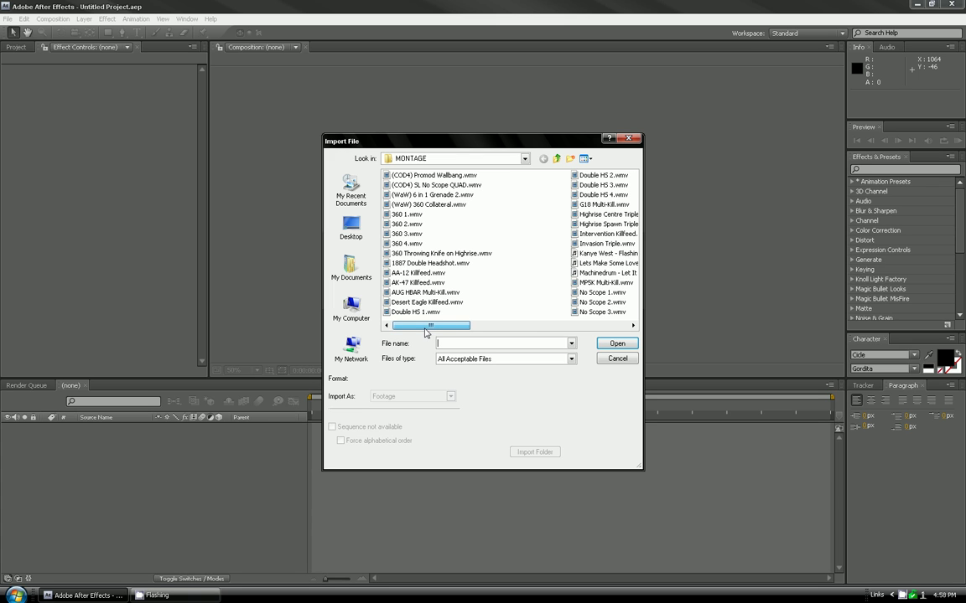
left_click_drag(425, 327, 580, 328)
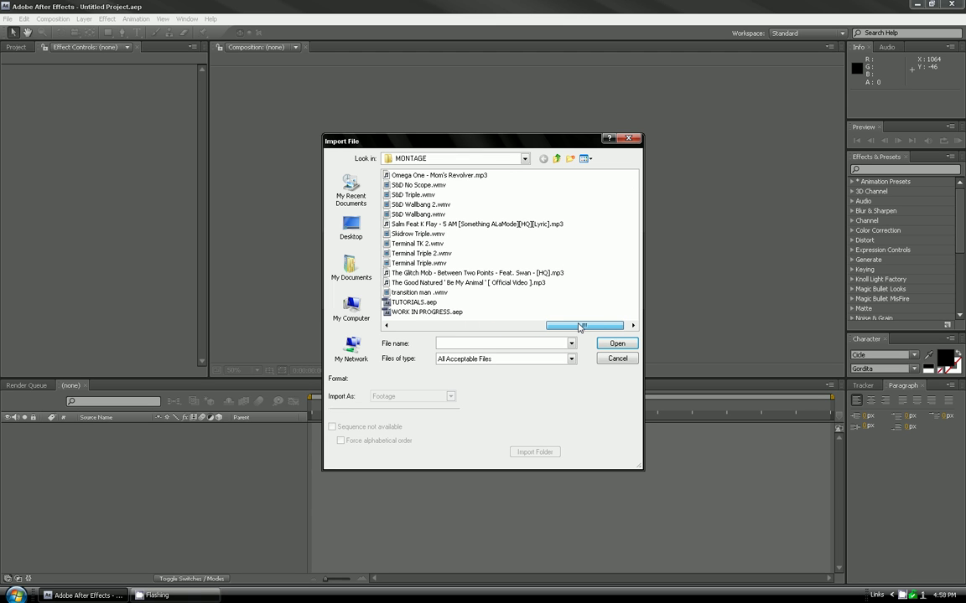
left_click(432, 264)
double_click(432, 264)
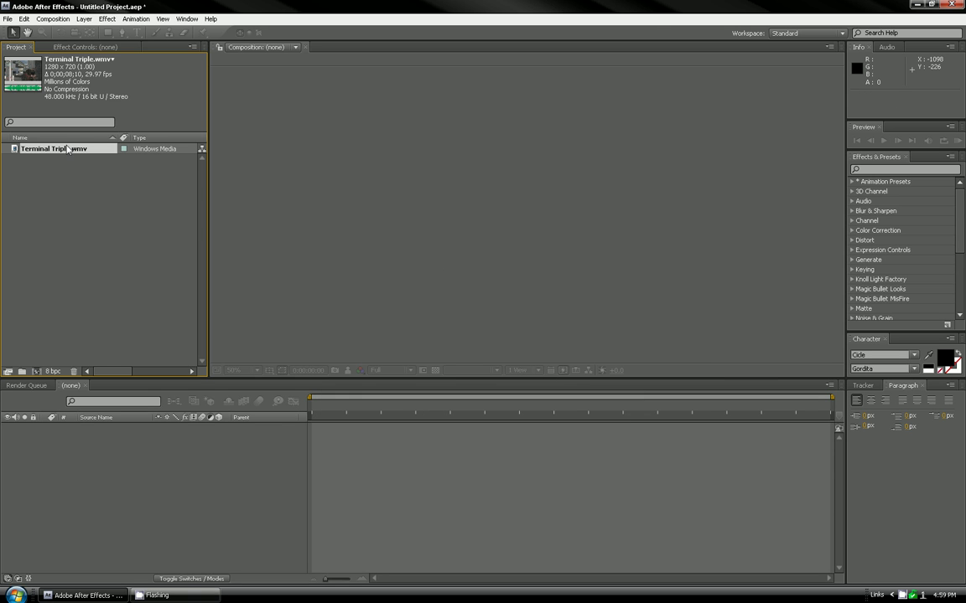
- Create a Terminal Triple composition from the clip and set the viewer magnification to Fit
left_click_drag(57, 149, 36, 373)
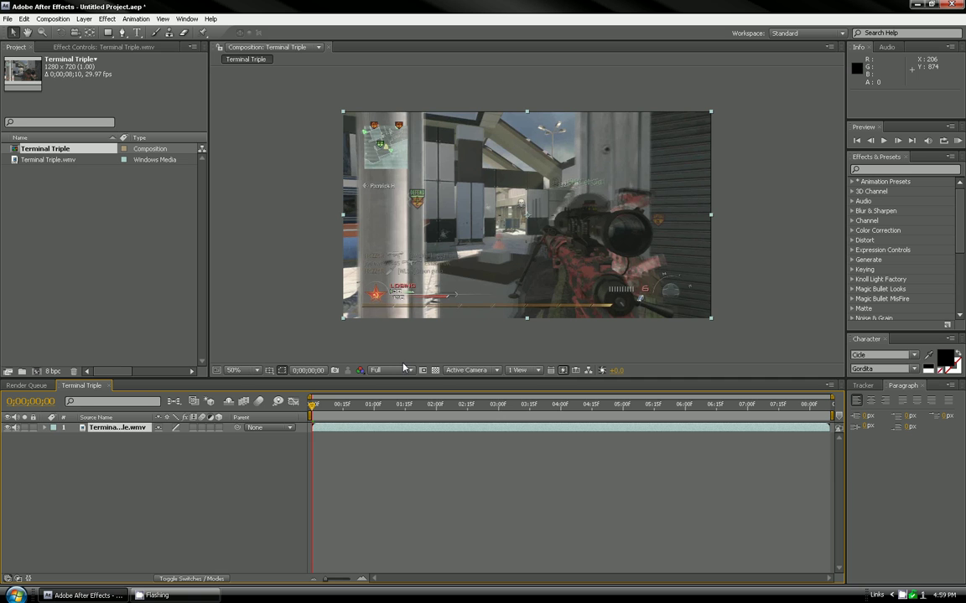
left_click(258, 372)
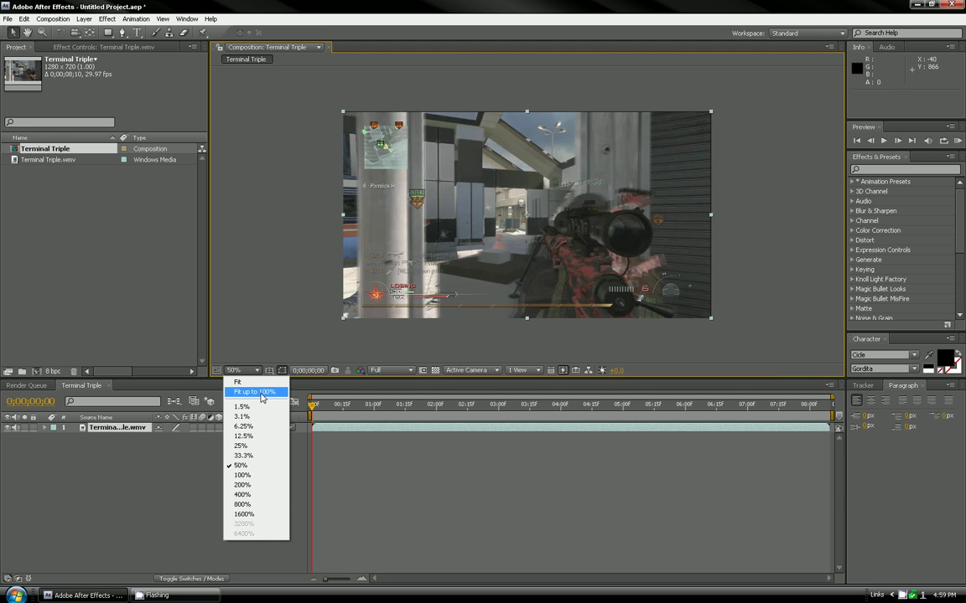
left_click(260, 394)
- Find 'look' in Effects & Presets and apply Magic Bullet Looks to the layer
left_click(907, 179)
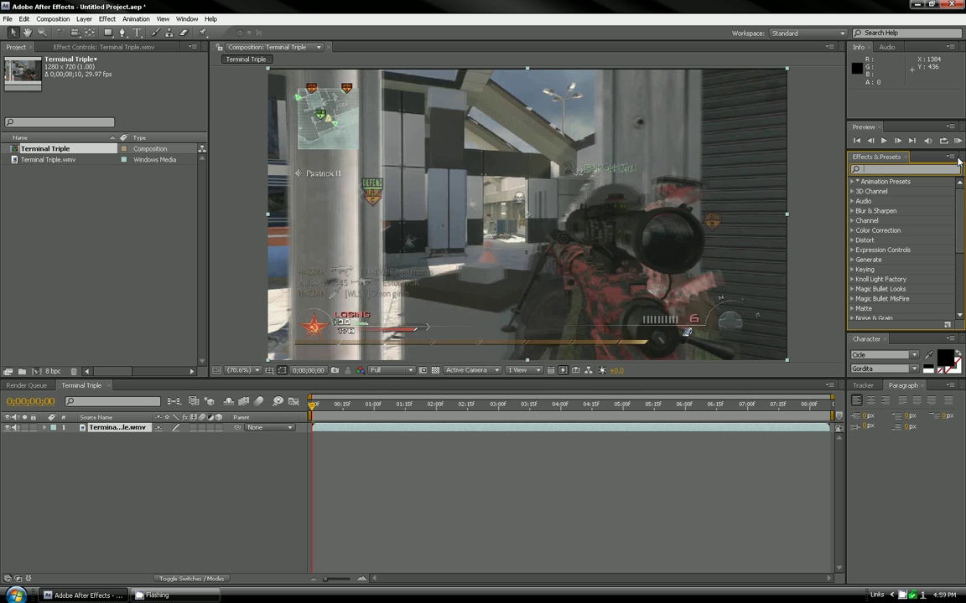
type("look")
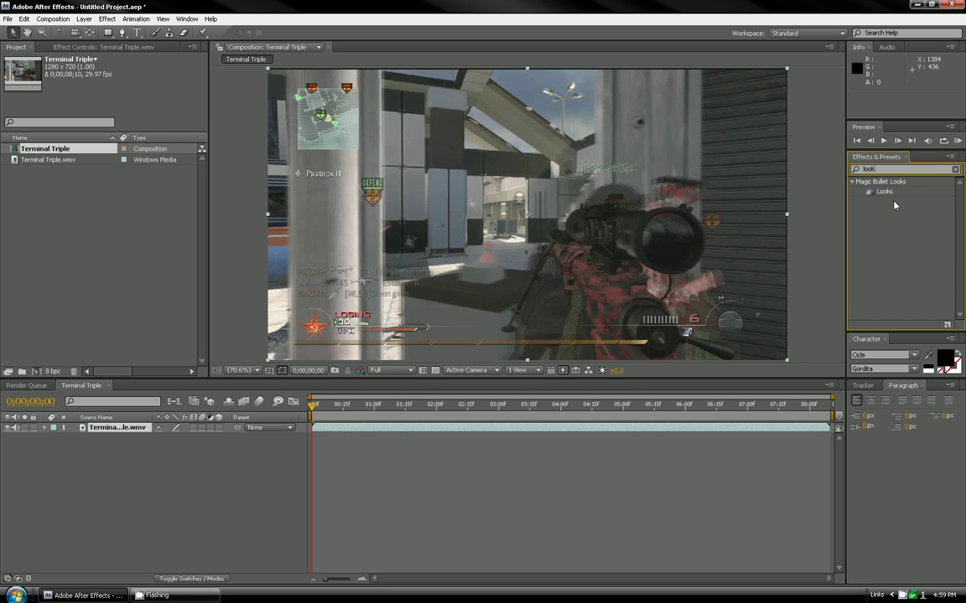
left_click_drag(884, 192, 597, 184)
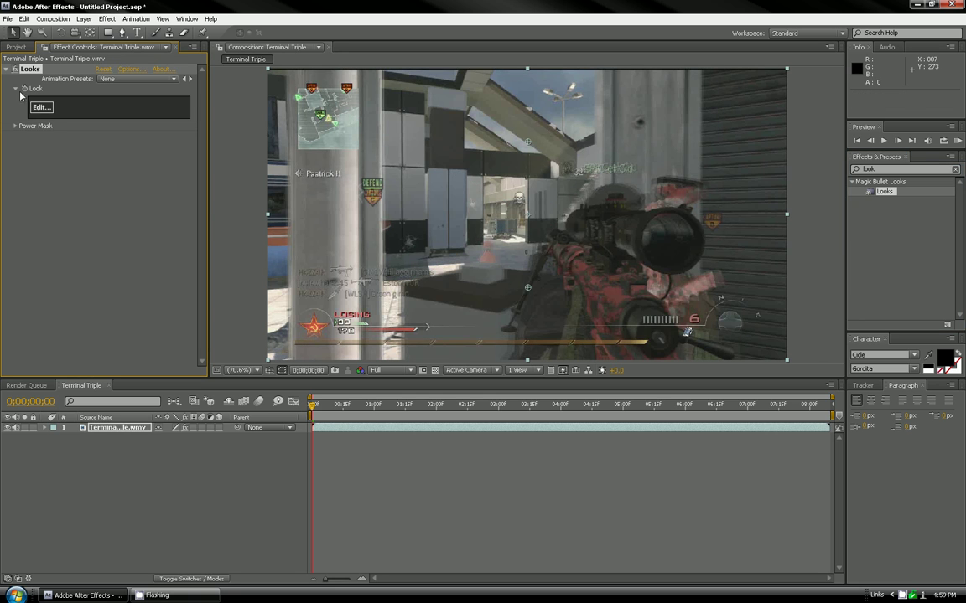
- In LooksBuilder, add Curves and bend the RGB curve into an S: darker shadows, lifted highlights
left_click(42, 107)
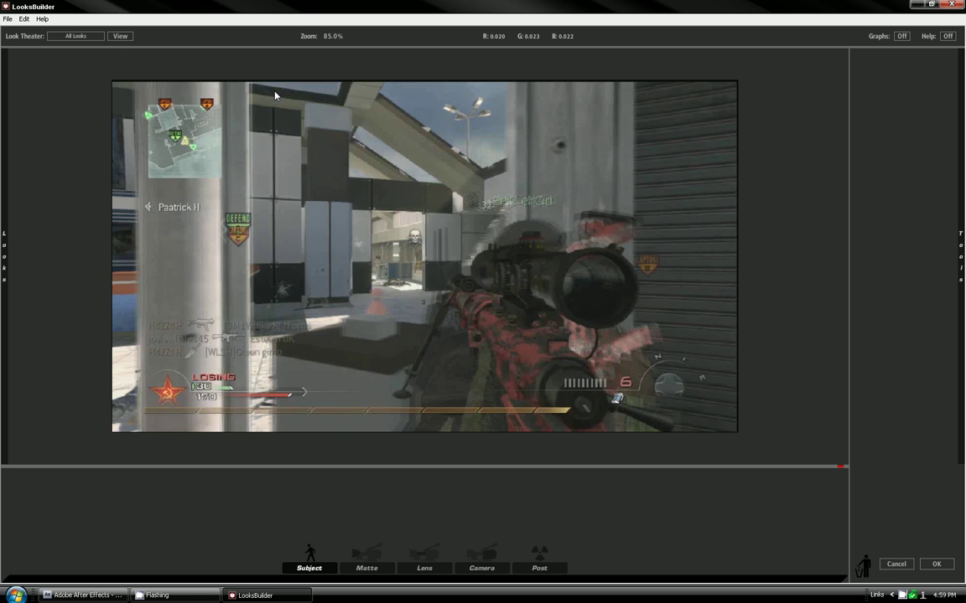
mouse_move(962, 174)
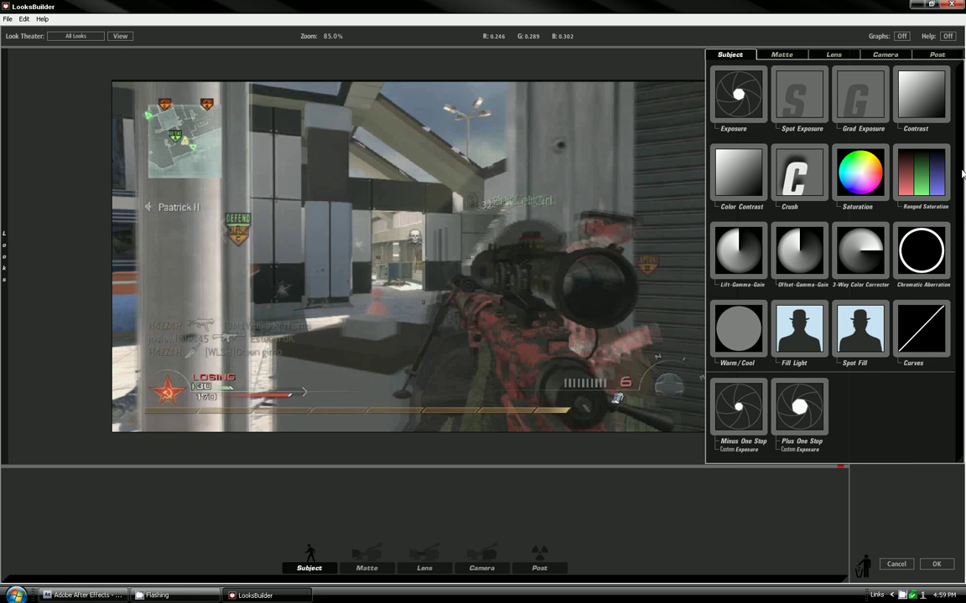
left_click_drag(940, 361, 472, 272)
mouse_move(887, 436)
left_mouse_down()
mouse_move(877, 458)
mouse_move(887, 451)
left_mouse_up()
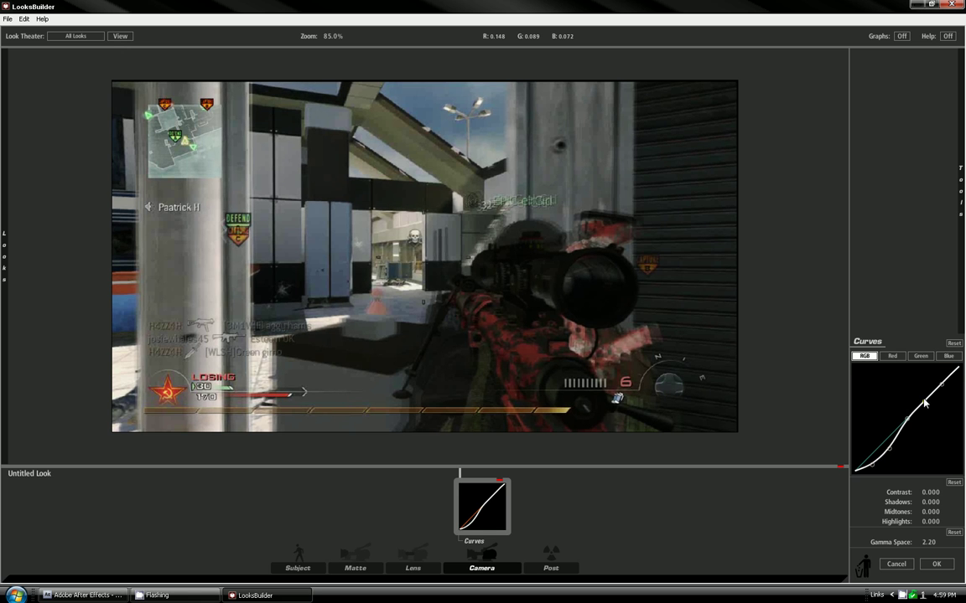
left_click_drag(924, 403, 926, 391)
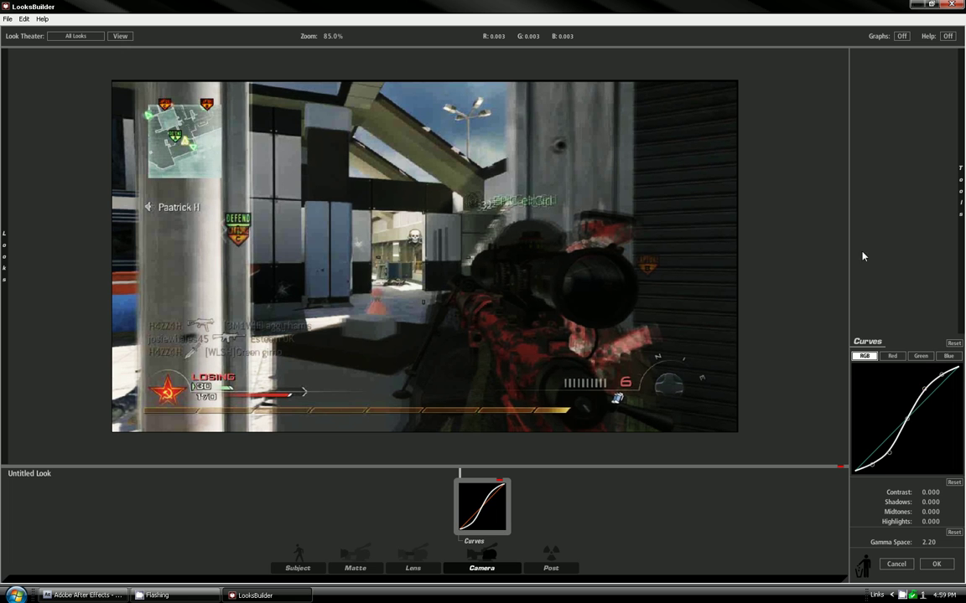
mouse_move(961, 90)
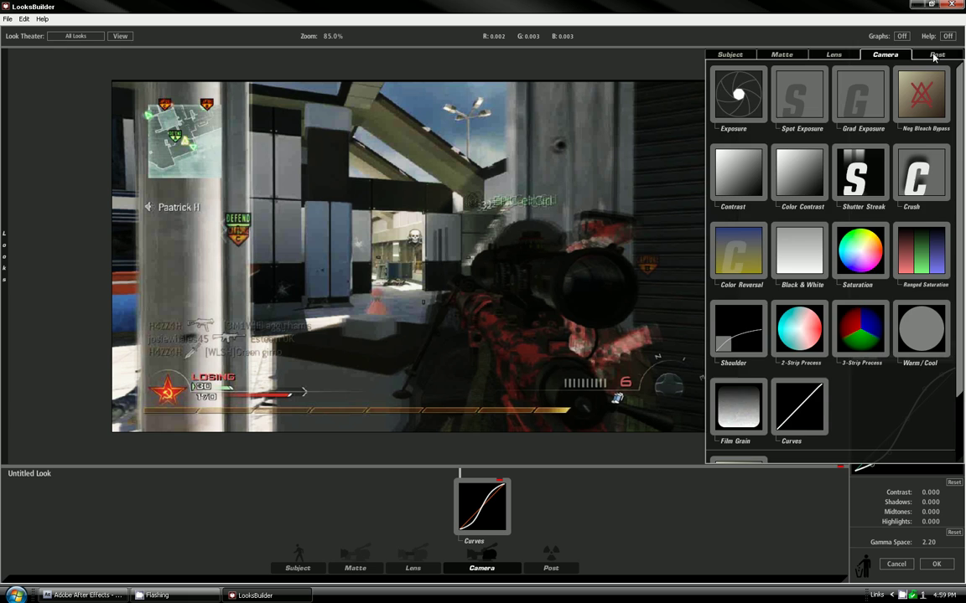
- Add a Diffusion tool from the Matte group to the look
left_click(746, 55)
left_click(775, 55)
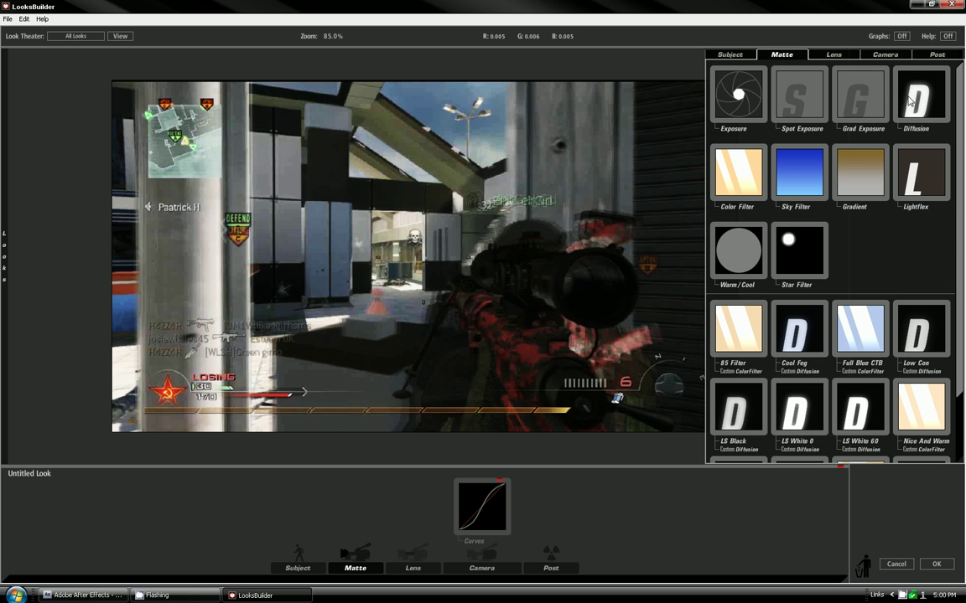
left_click_drag(909, 100, 411, 212)
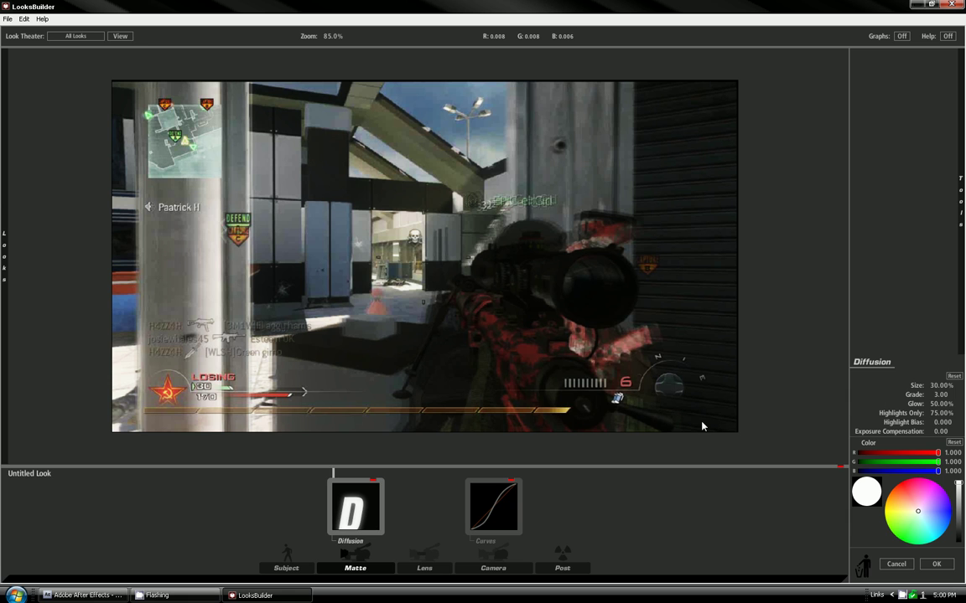
- Add Post Lift-Gamma-Gain, push Gamma toward blue and Gain toward orange for a warm grade
mouse_move(963, 102)
left_click(945, 55)
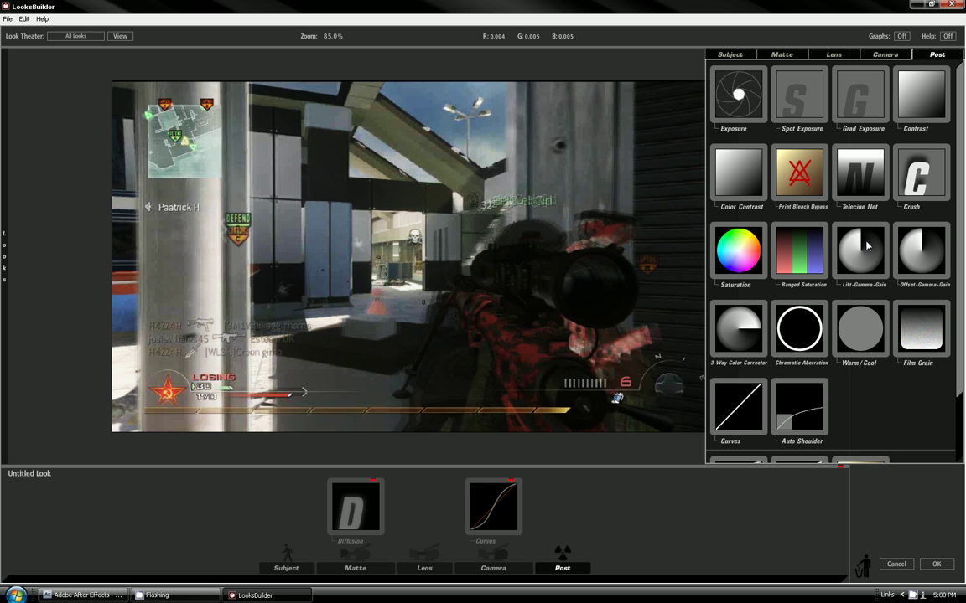
left_click_drag(867, 245, 369, 216)
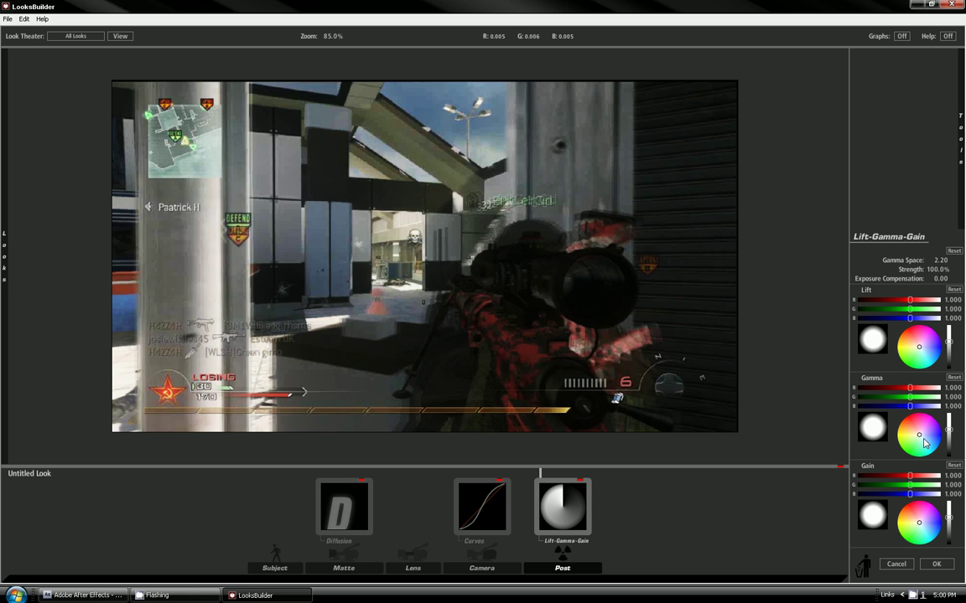
left_click_drag(918, 434, 963, 472)
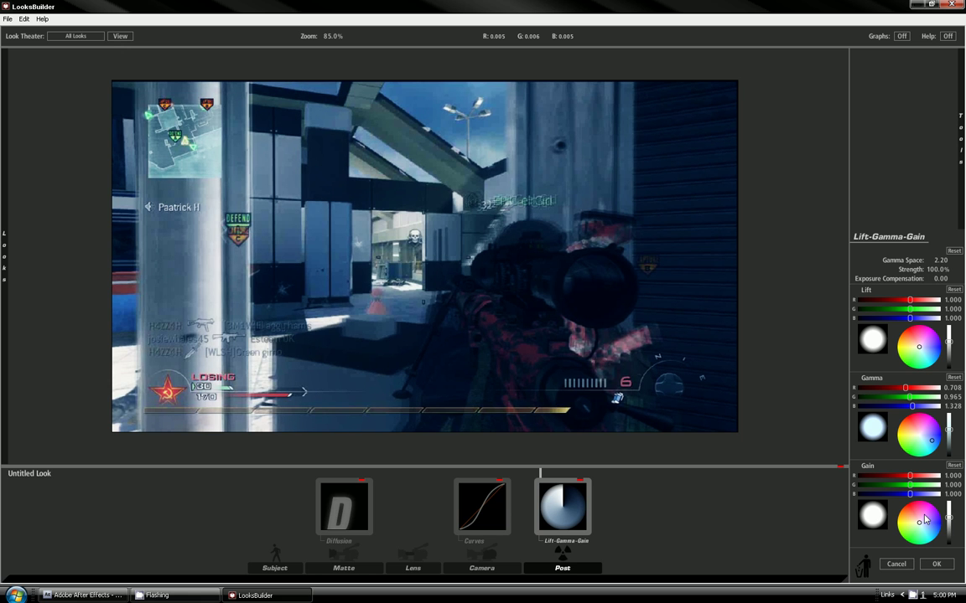
left_click_drag(919, 522, 815, 465)
scroll(433, 312, "down", 2)
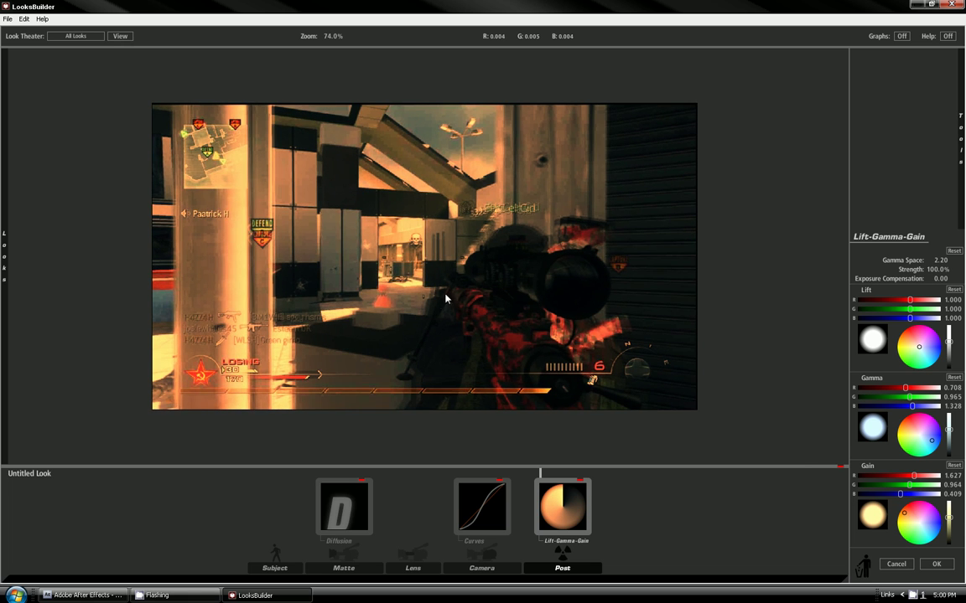
mouse_move(963, 249)
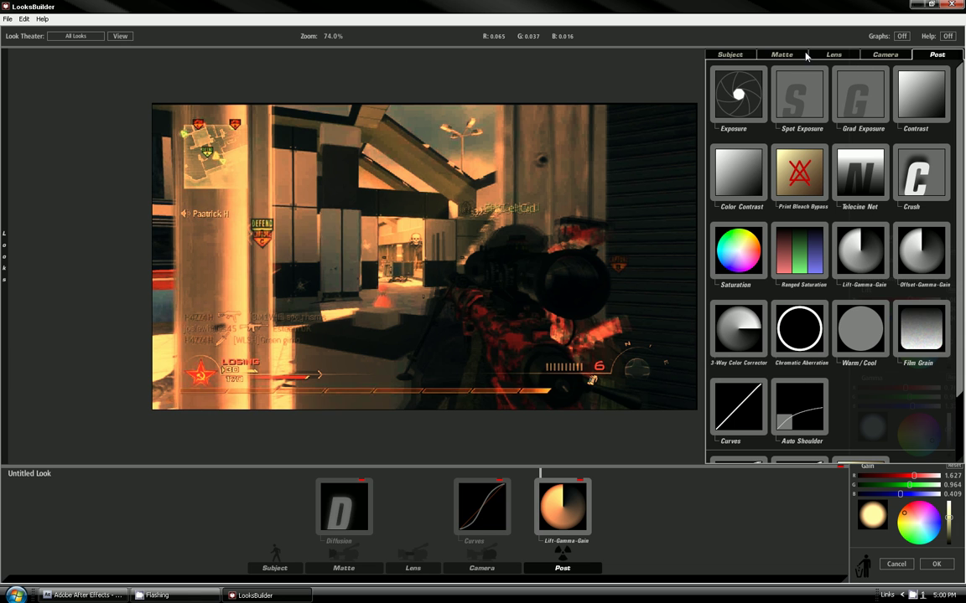
- Add a Lens Vignette to the look and shift its centre slightly right
left_click(831, 54)
left_click_drag(922, 94, 733, 233)
scroll(696, 263, "down", 2)
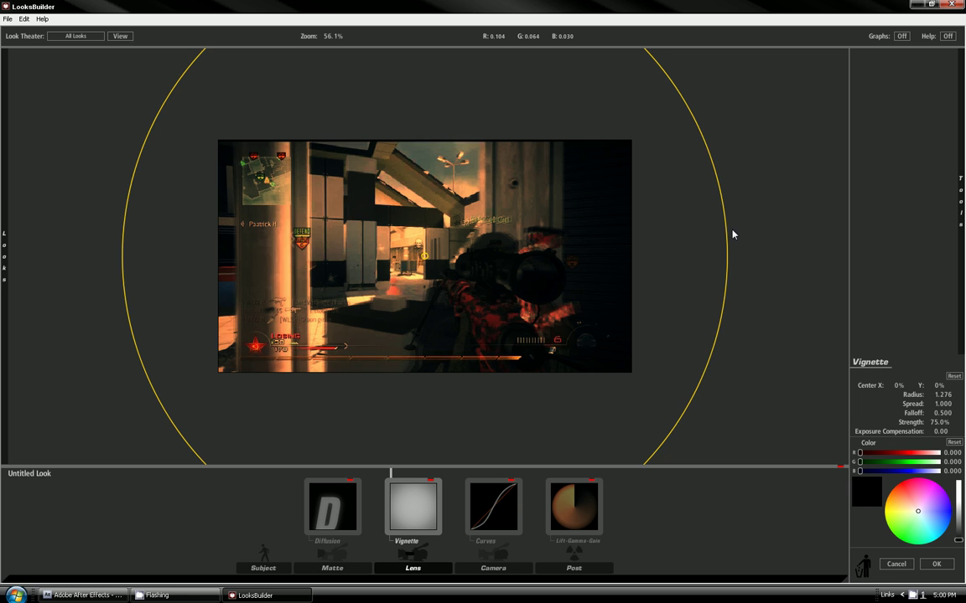
left_click_drag(456, 312, 500, 291)
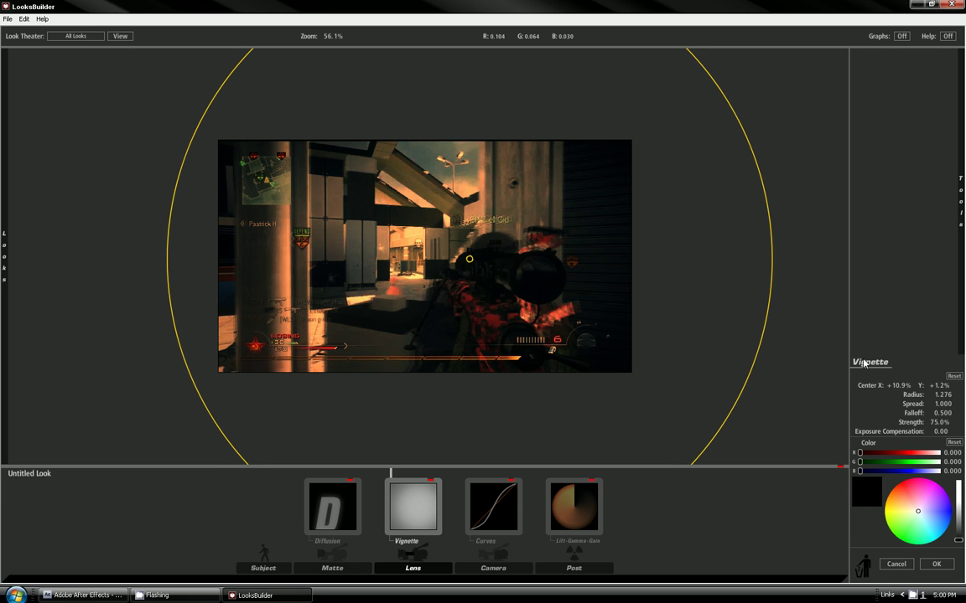
- Add Edge Softness with a widened circle (radius 1.559) shifted right, then apply the look with OK
mouse_move(962, 126)
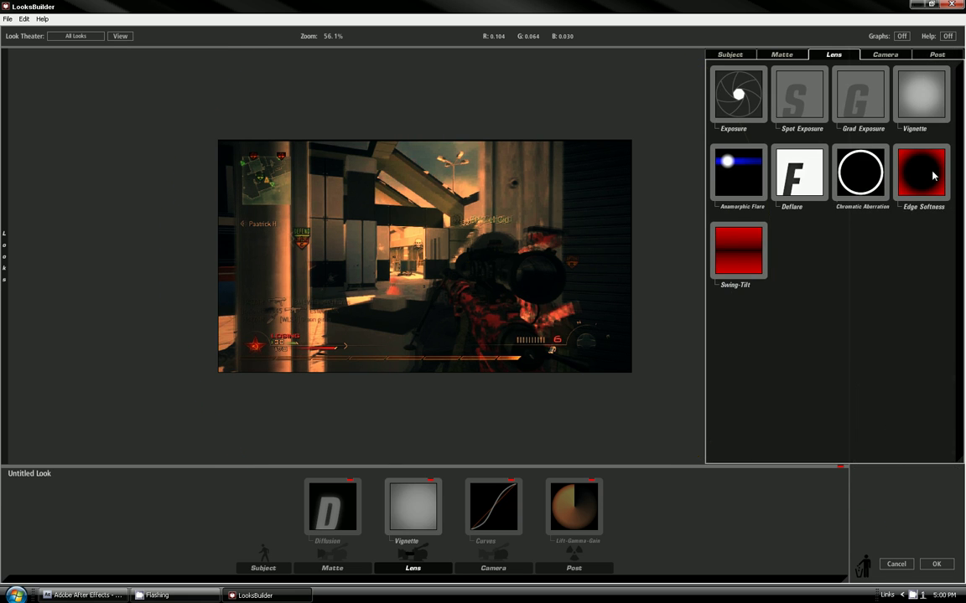
left_click_drag(920, 178, 475, 298)
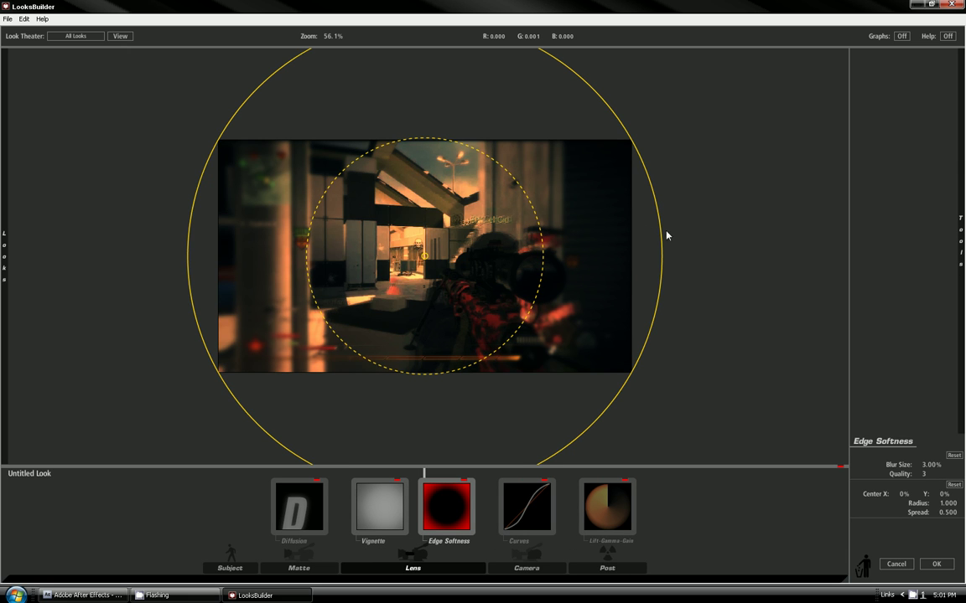
left_click_drag(664, 241, 794, 250)
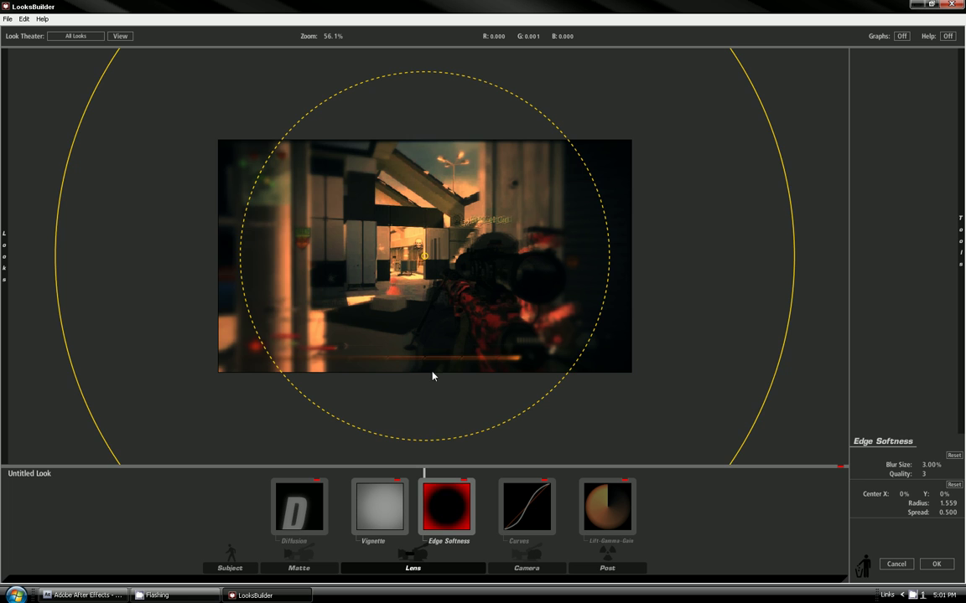
mouse_move(433, 377)
left_mouse_down()
mouse_move(482, 334)
mouse_move(505, 340)
mouse_move(489, 345)
left_mouse_up()
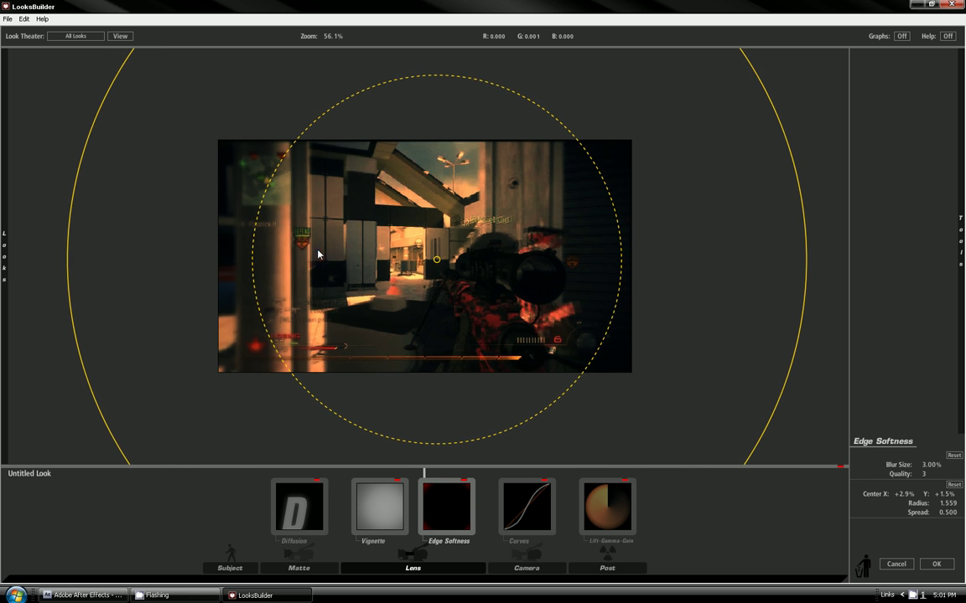
scroll(318, 254, "down", 2)
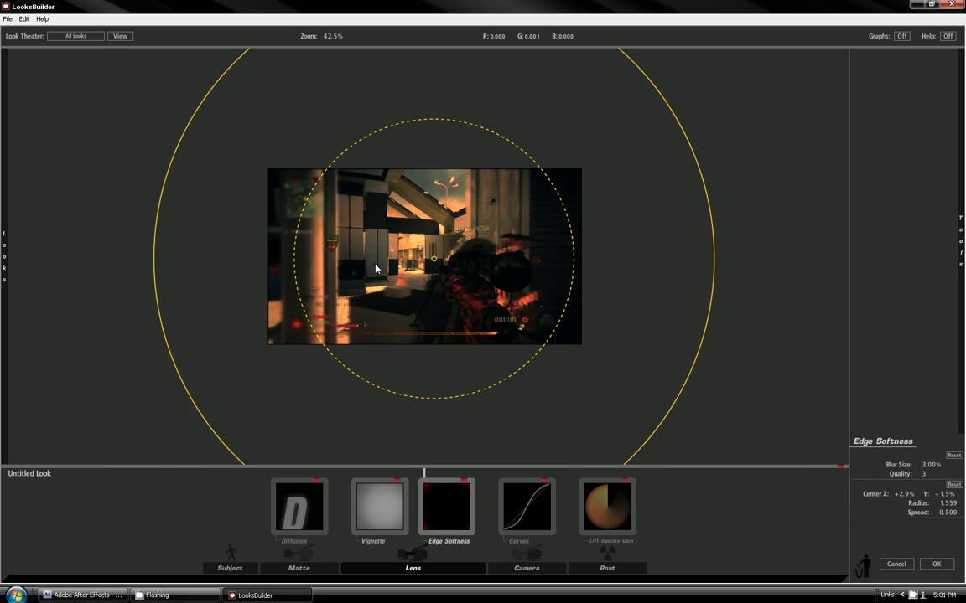
left_click(938, 567)
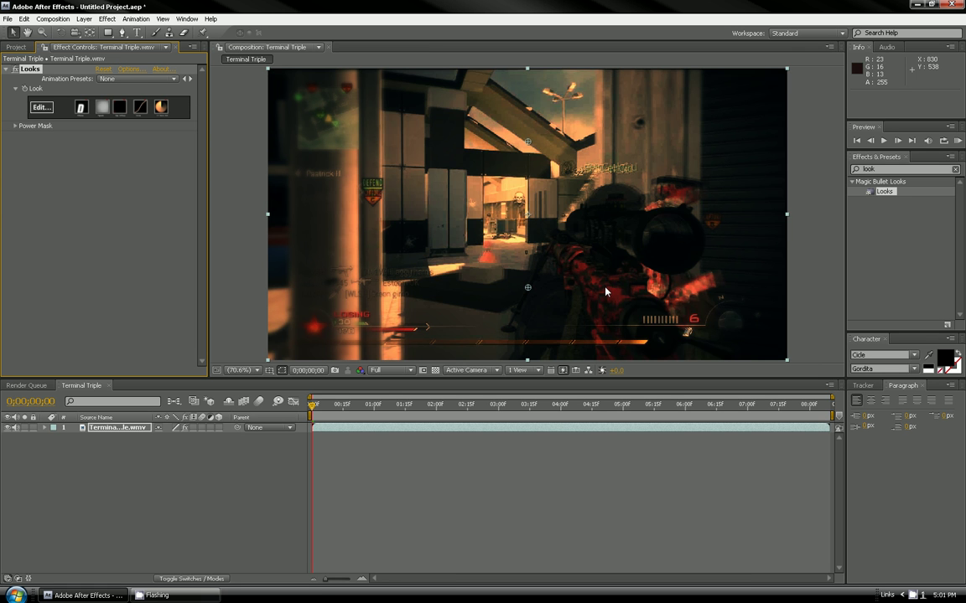
- Apply a Curves effect to the clip and bow the RGB curve upward to lift midtones
scroll(605, 289, "down", 3)
scroll(605, 290, "up", 2)
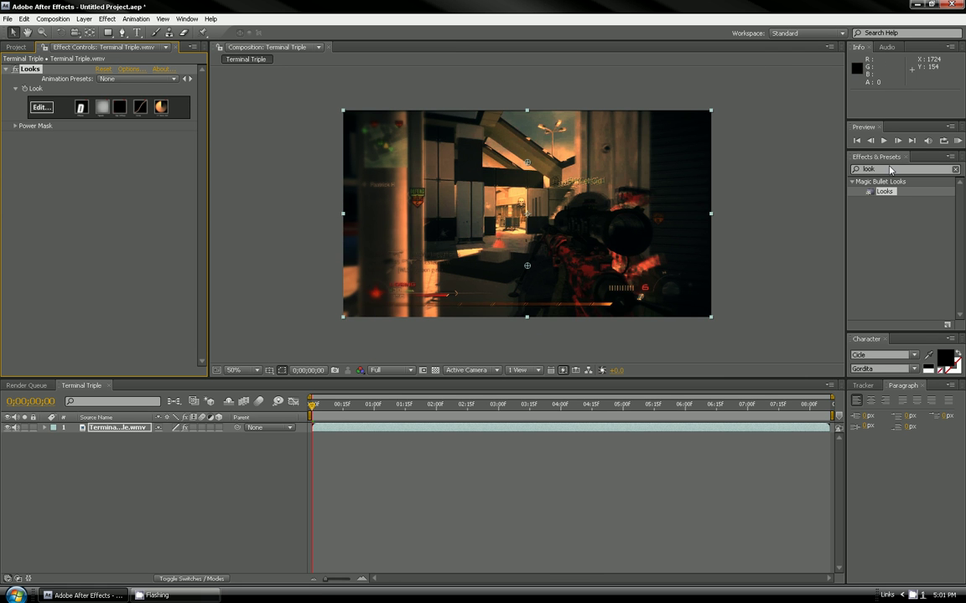
left_click(859, 156)
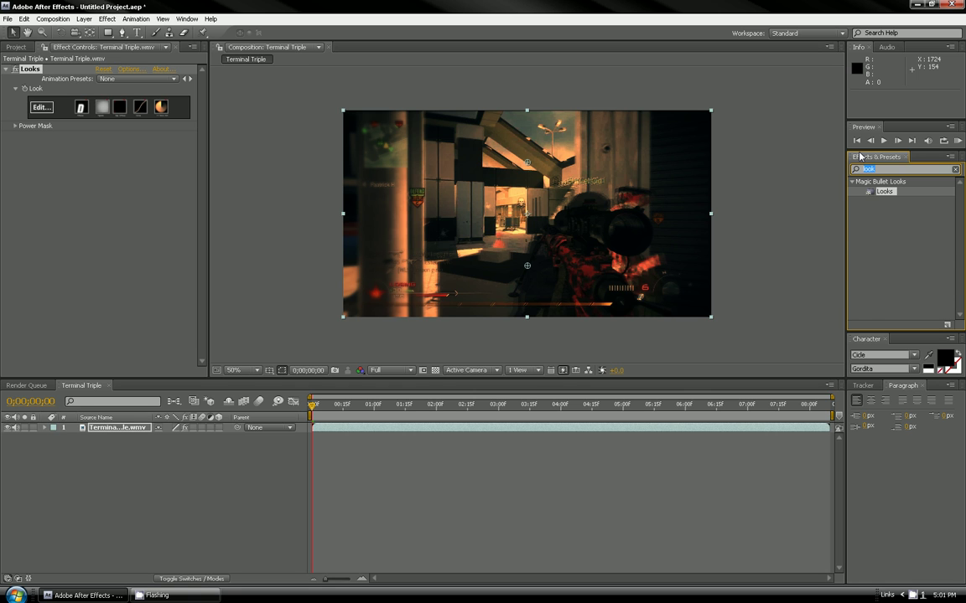
key("BackSpace")
type("curves")
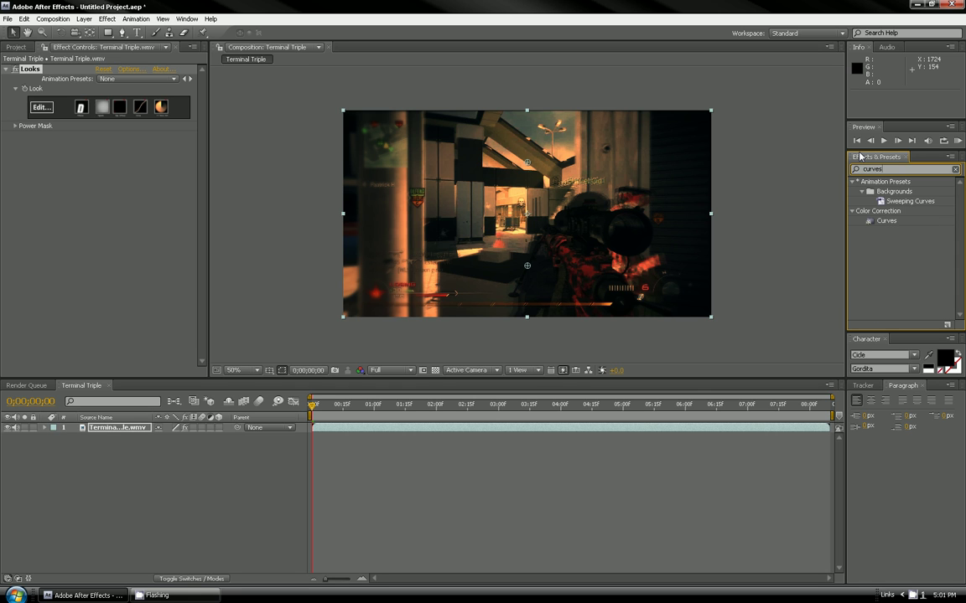
left_click_drag(893, 223, 62, 330)
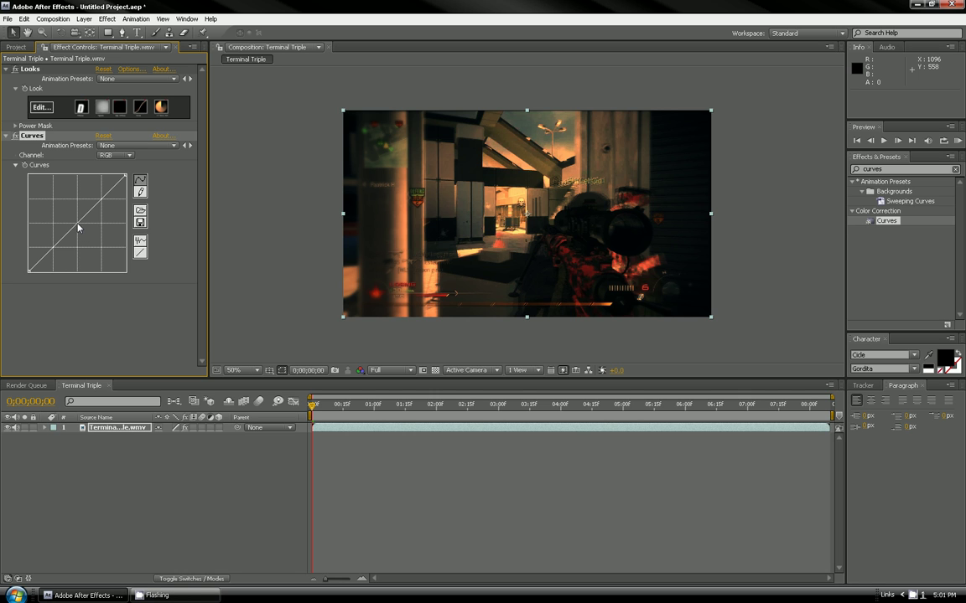
left_click_drag(78, 227, 78, 217)
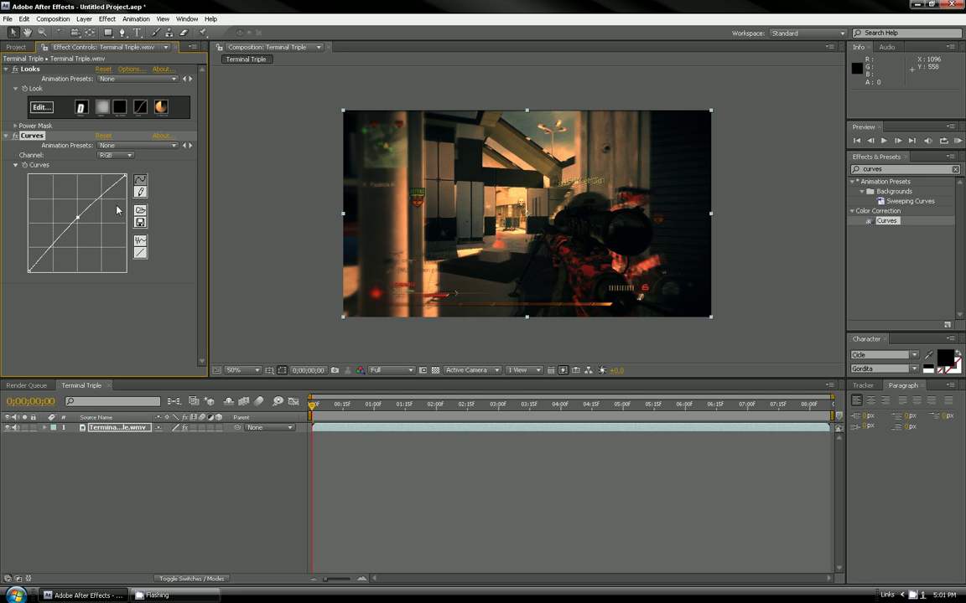
- Switch the Curves channel to Red and raise it slightly
left_click(114, 155)
left_click(115, 167)
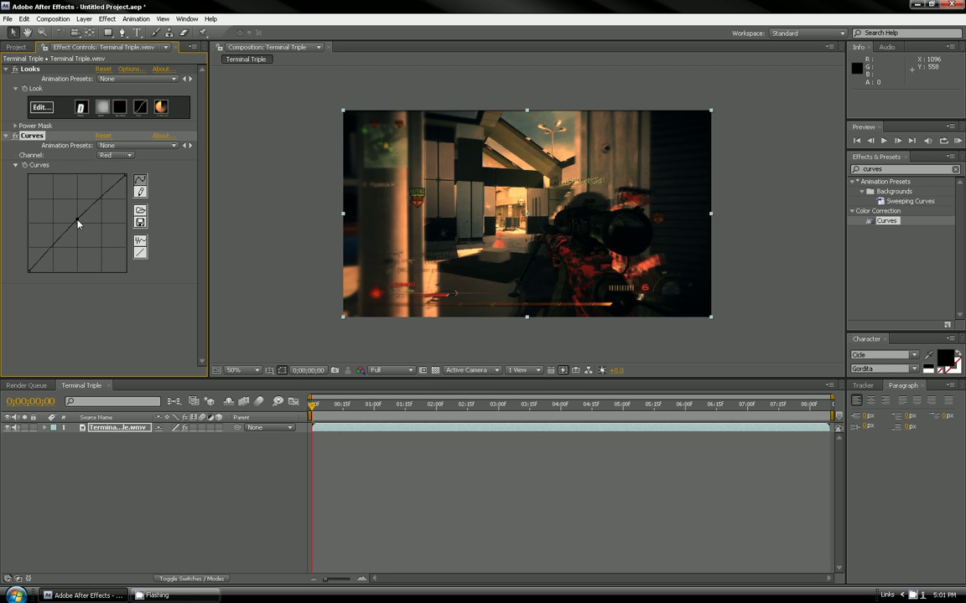
left_click_drag(80, 223, 78, 220)
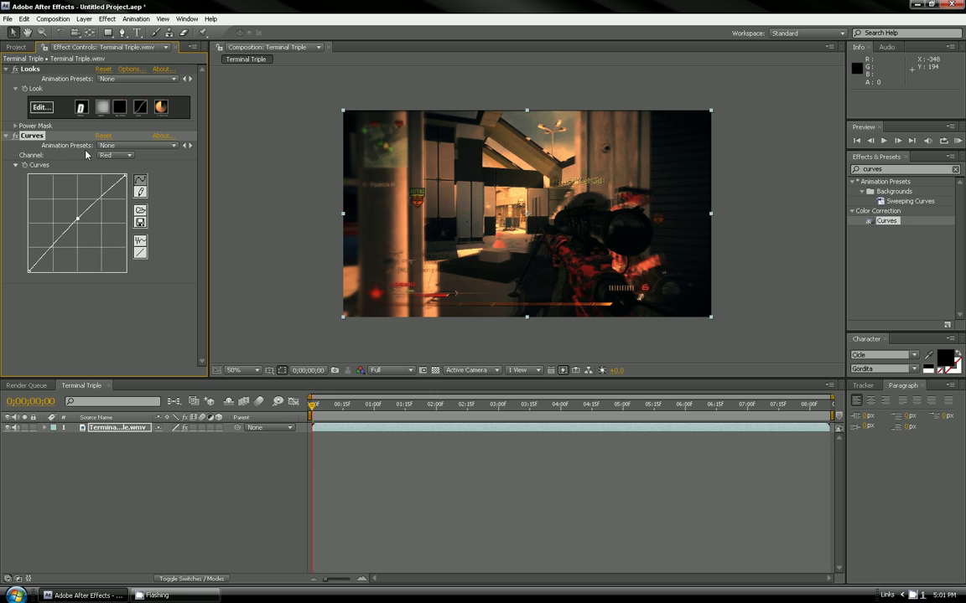
- Apply a Glow effect to the clip with Glow Threshold at 90%
key("ctrl+5")
type("glow")
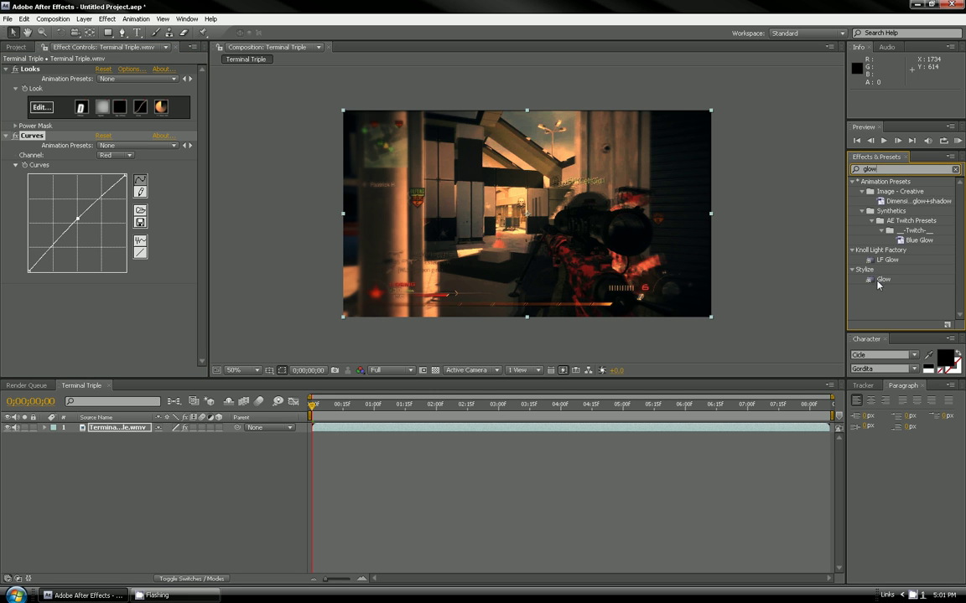
left_click_drag(878, 284, 442, 222)
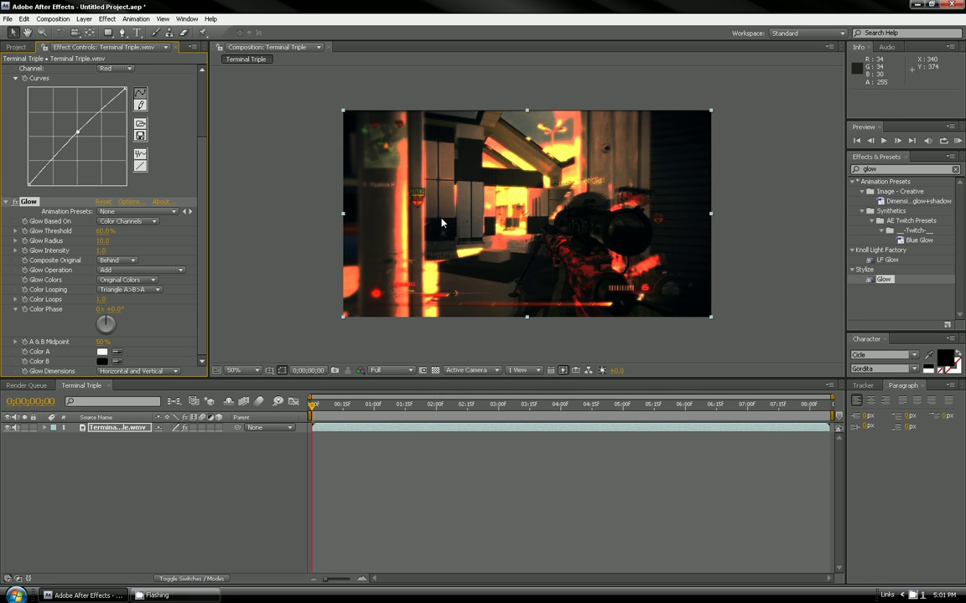
left_click(104, 232)
type("90")
key("Return")
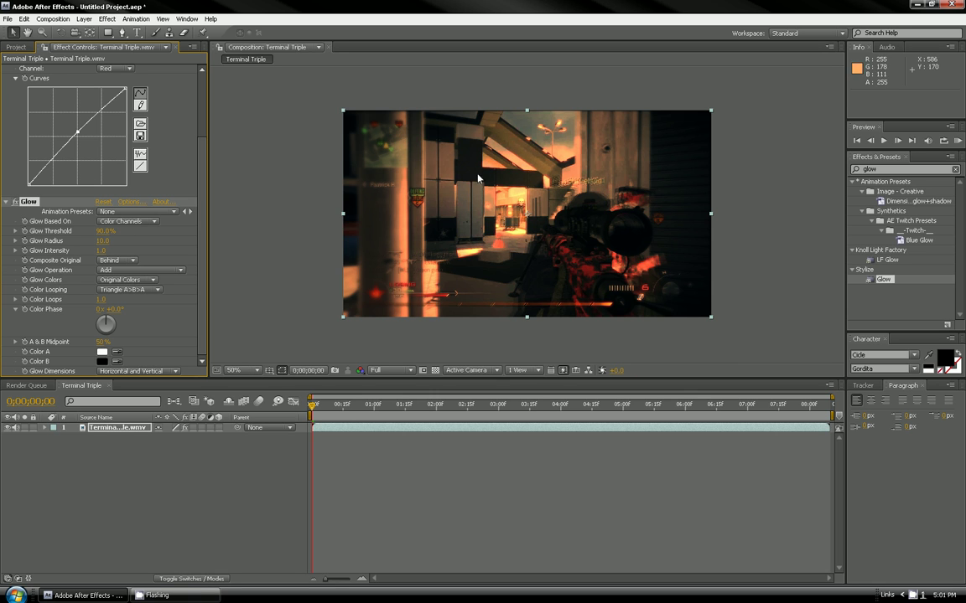
- Try a 95% glow threshold, return it to 90%, and set Glow Intensity to 1.5
left_click(104, 232)
type("95")
key("Return")
left_click(104, 233)
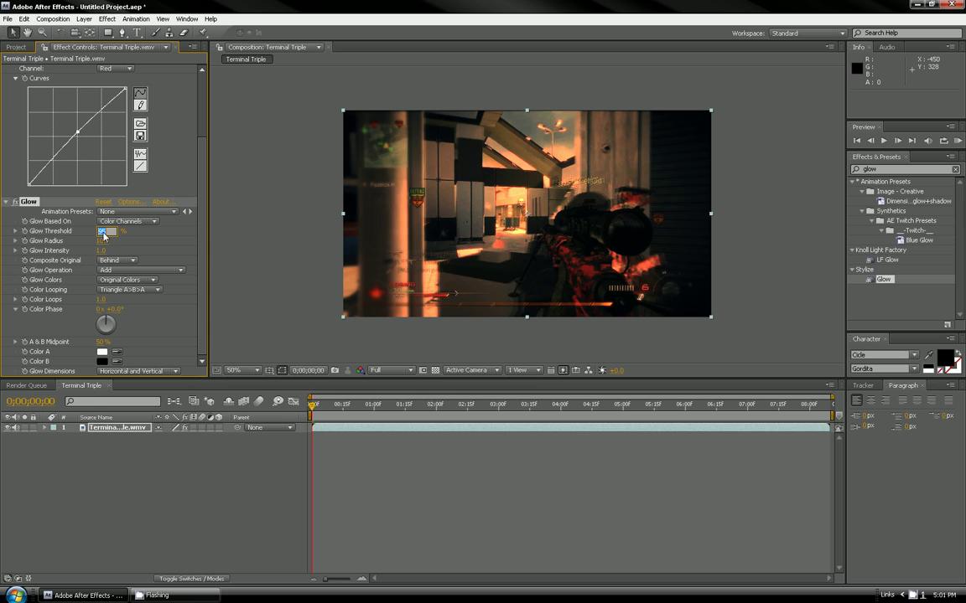
type("90")
key("Return")
left_click(102, 251)
key("Return")
- Collapse the Glow, Looks and Curves settings and add a new Adjustment Layer above the clip
left_click(9, 203)
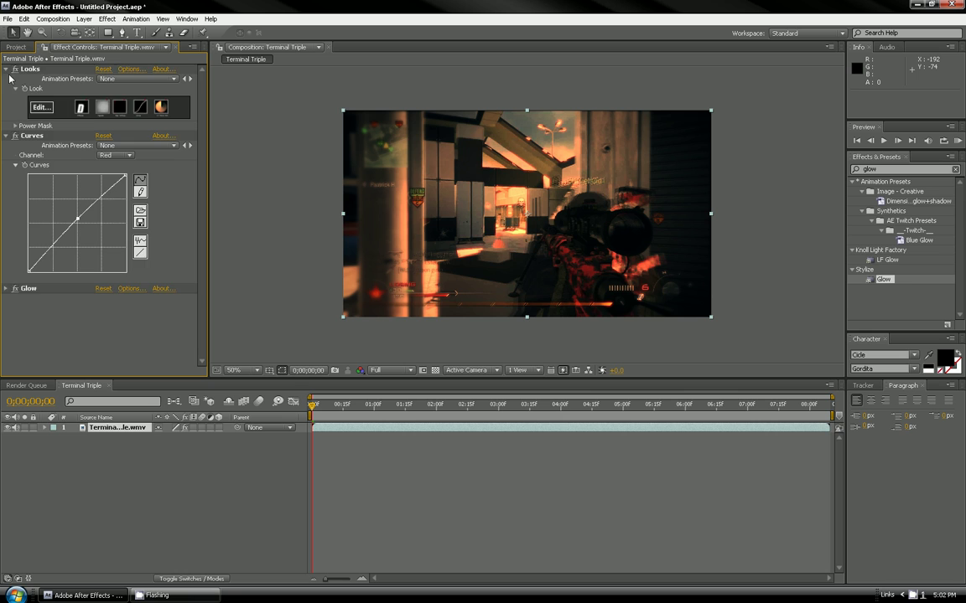
left_click(5, 69)
left_click(6, 78)
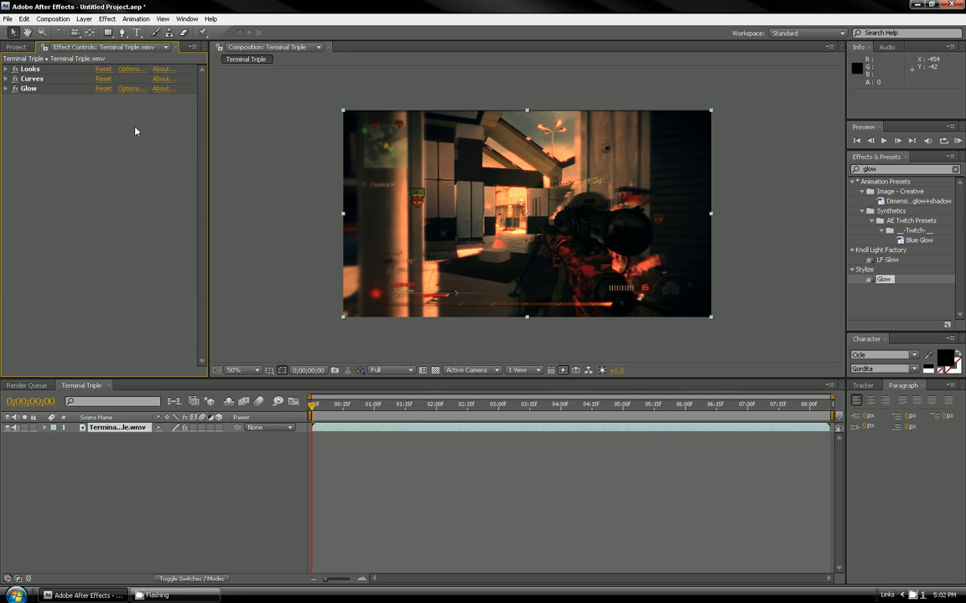
right_click(232, 508)
mouse_move(280, 509)
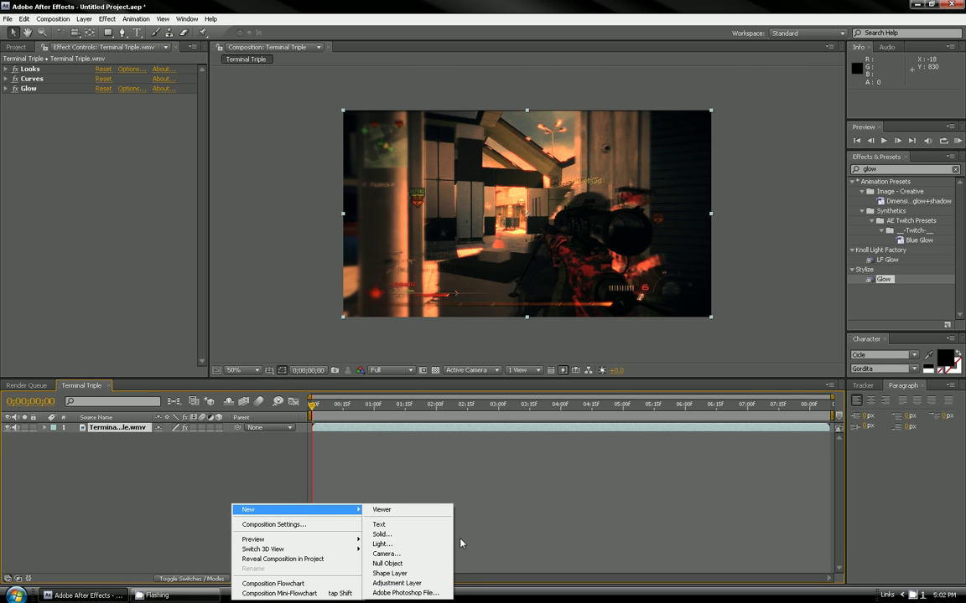
left_click(410, 584)
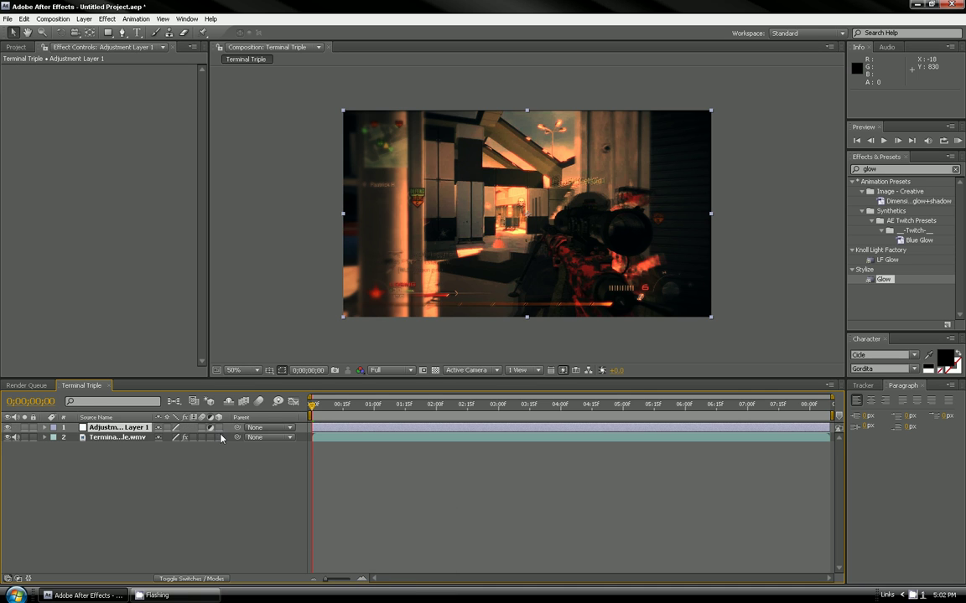
- Draw a closed 16-point Pen mask around the centre of the frame on Adjustment Layer 1
left_click(123, 34)
left_click(441, 305)
left_click(395, 294)
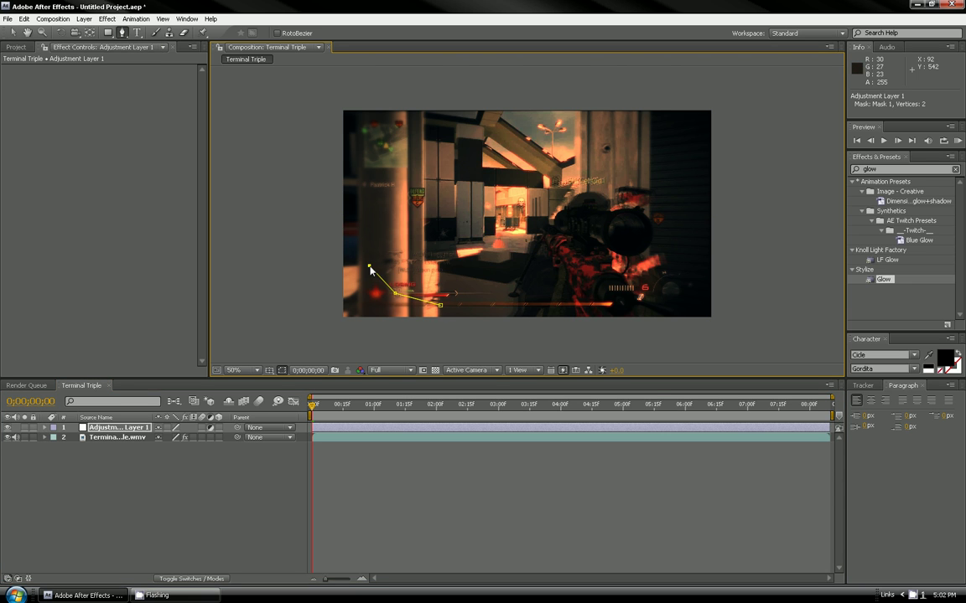
left_click(370, 266)
left_click(362, 221)
left_click(369, 184)
left_click(396, 156)
left_click(435, 146)
left_click(487, 139)
left_click(528, 138)
left_click(592, 144)
left_click(635, 148)
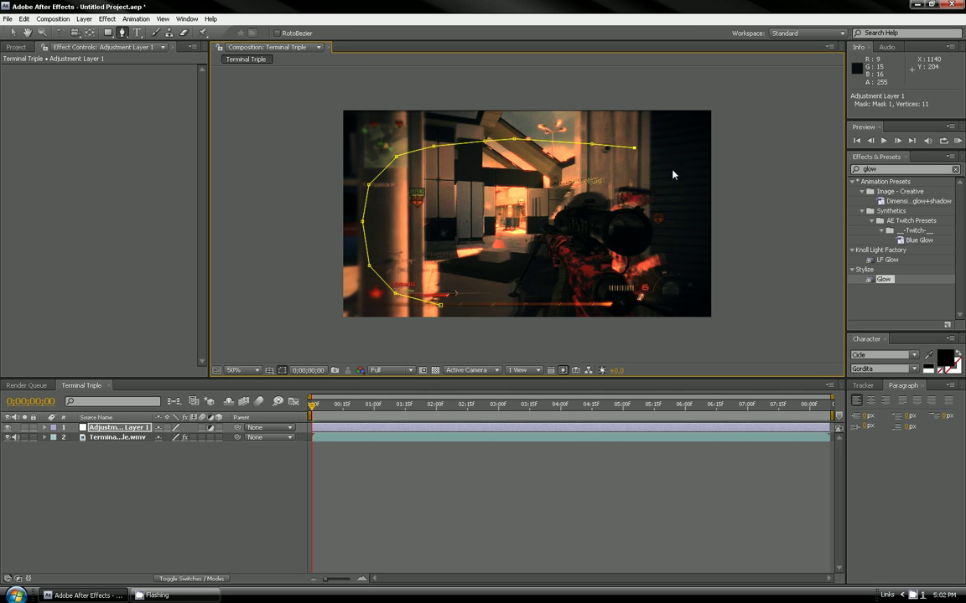
left_click(678, 179)
left_click(692, 239)
left_click(685, 282)
left_click(652, 306)
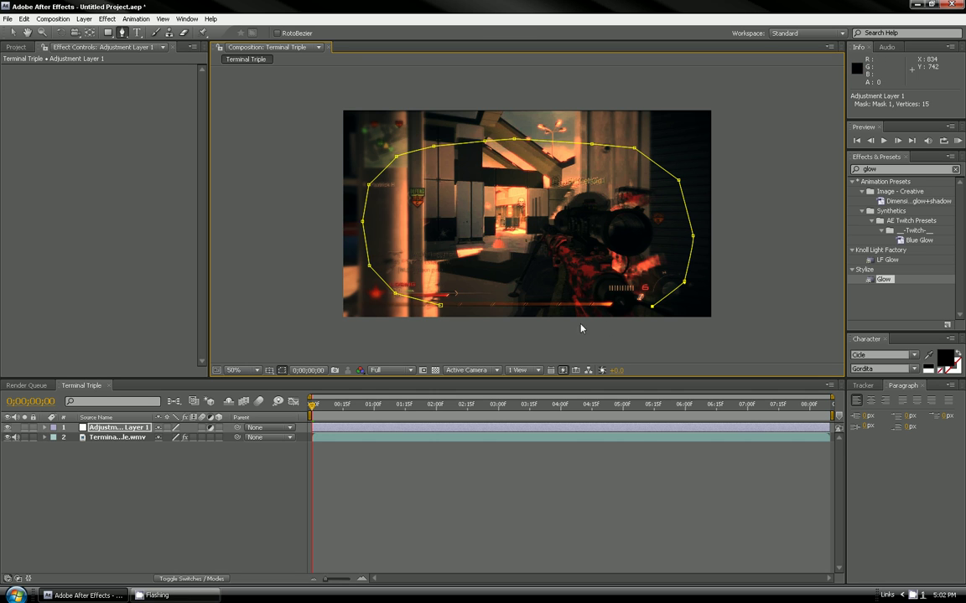
left_click(544, 310)
left_click(441, 307)
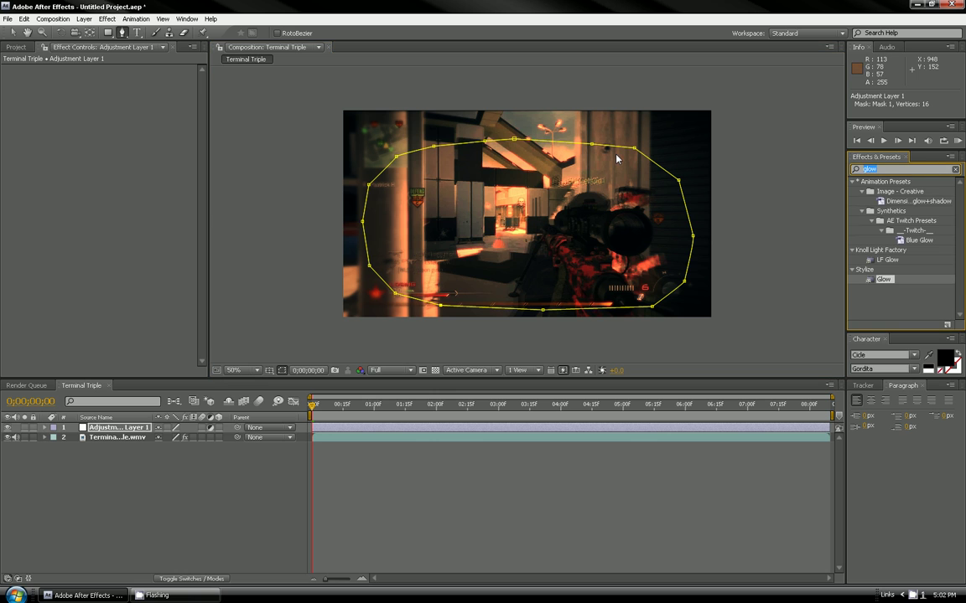
- Apply Gaussian Blur to Adjustment Layer 1, nudge the layer up, and edit its Blurriness value
type("gau")
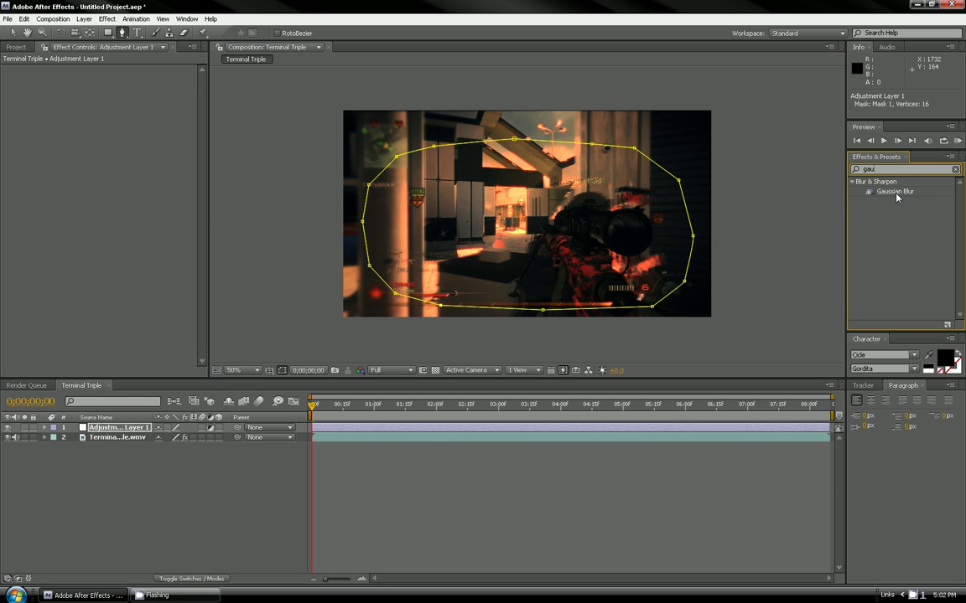
left_click_drag(896, 197, 108, 429)
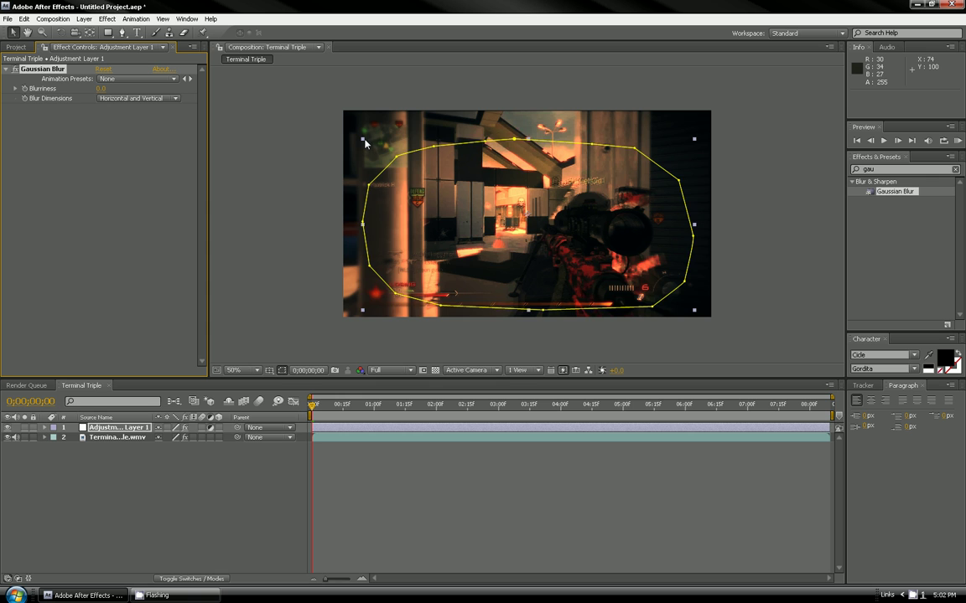
left_click_drag(360, 147, 416, 156)
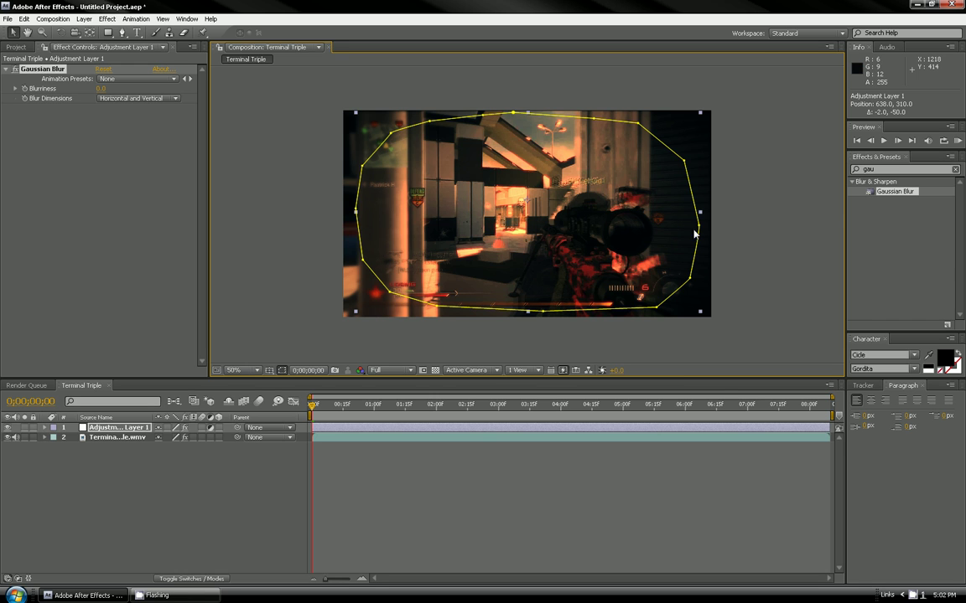
left_click(101, 89)
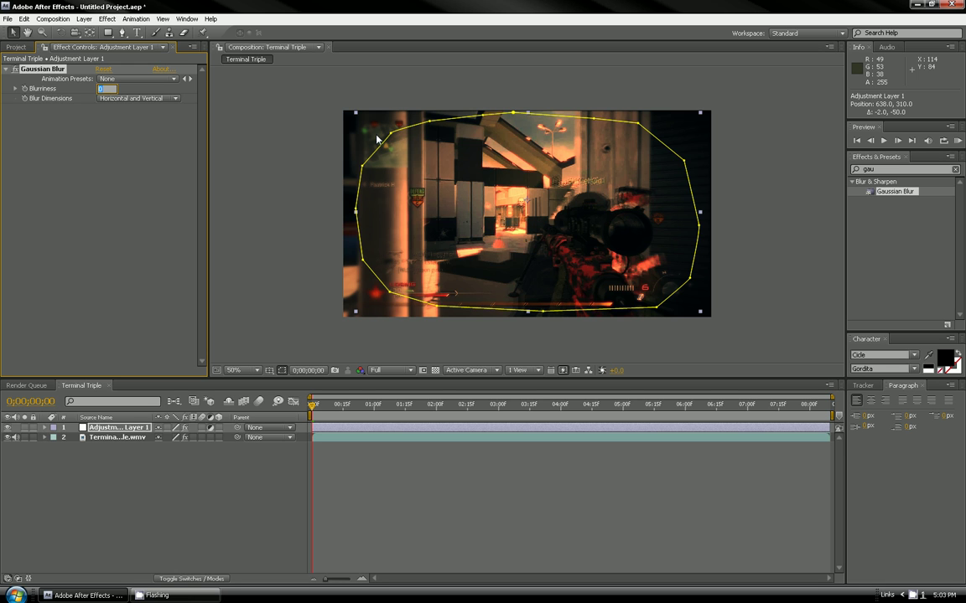
- Confirm the 9.5 Gaussian blurriness and set the adjustment layer's Mask 1 to Subtract
key("Return")
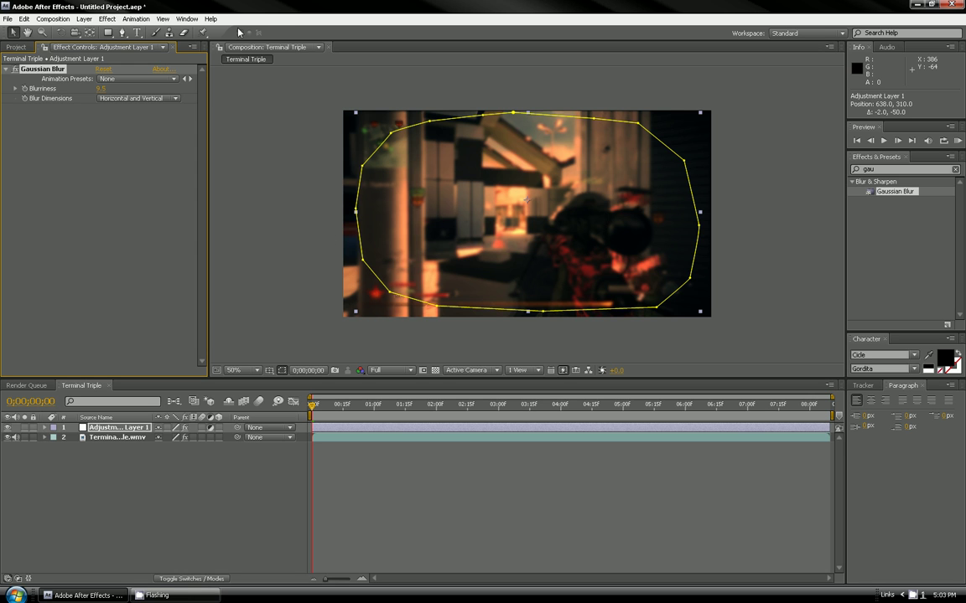
key("m")
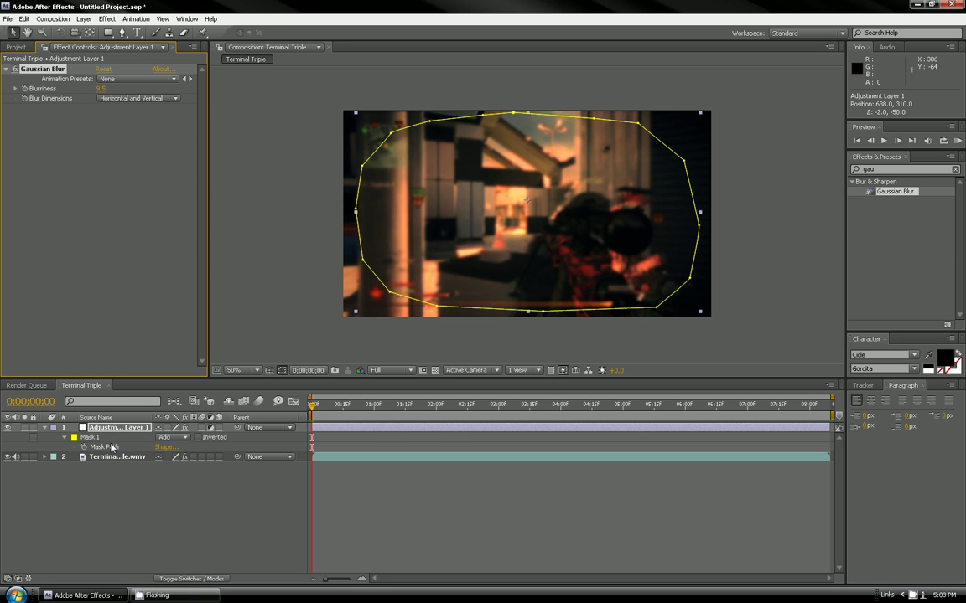
left_click(90, 438)
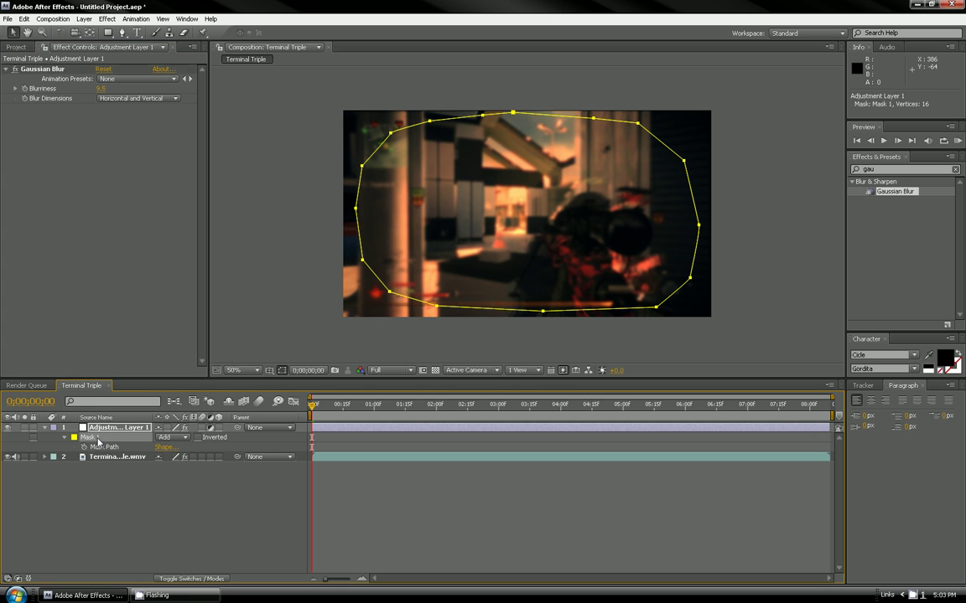
left_click(83, 19)
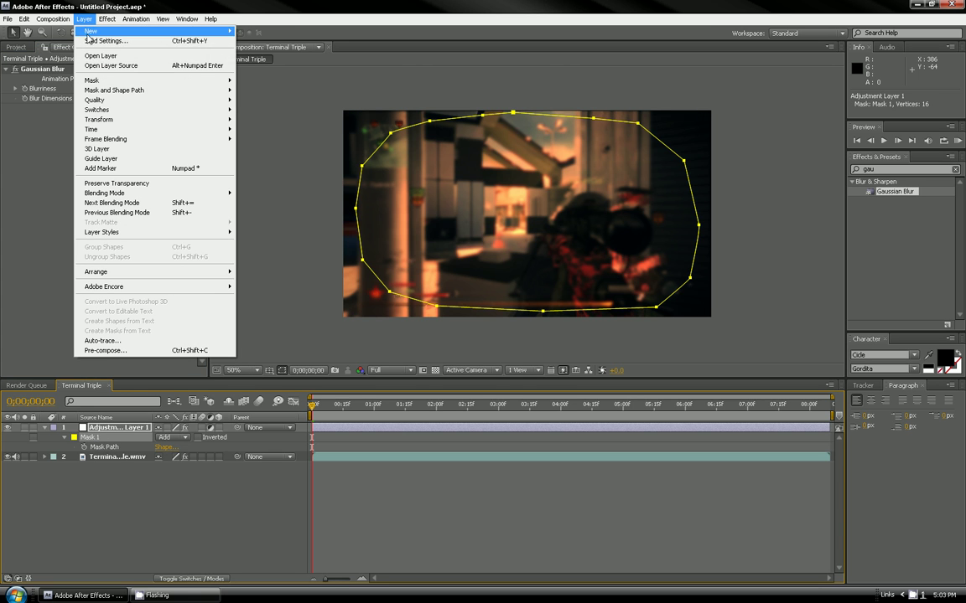
mouse_move(102, 84)
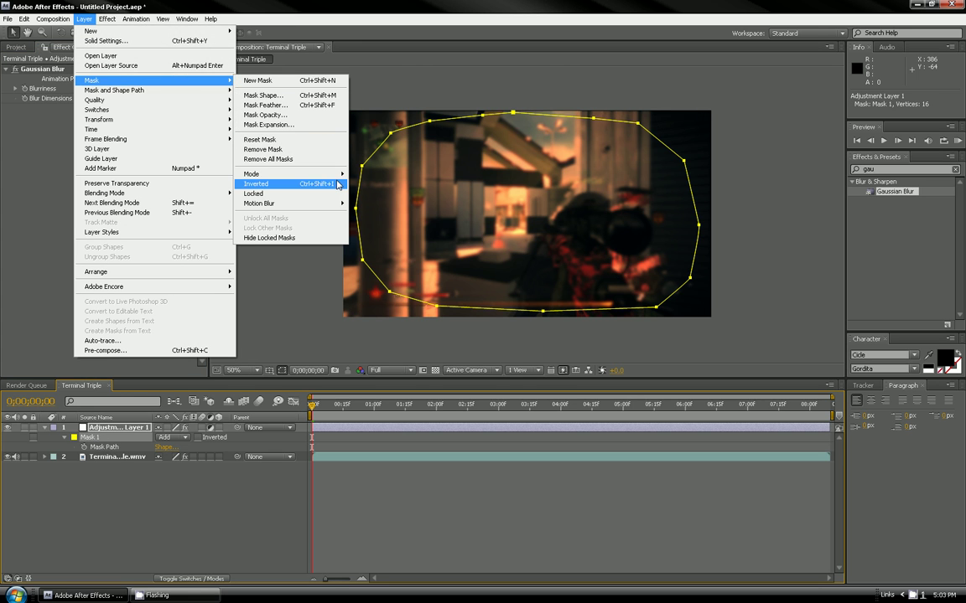
mouse_move(331, 173)
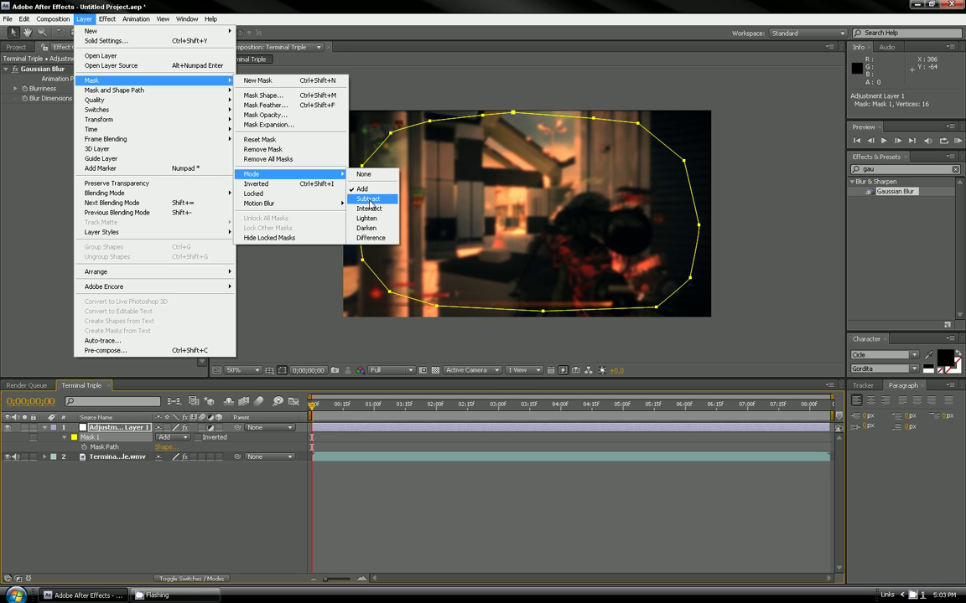
left_click(369, 199)
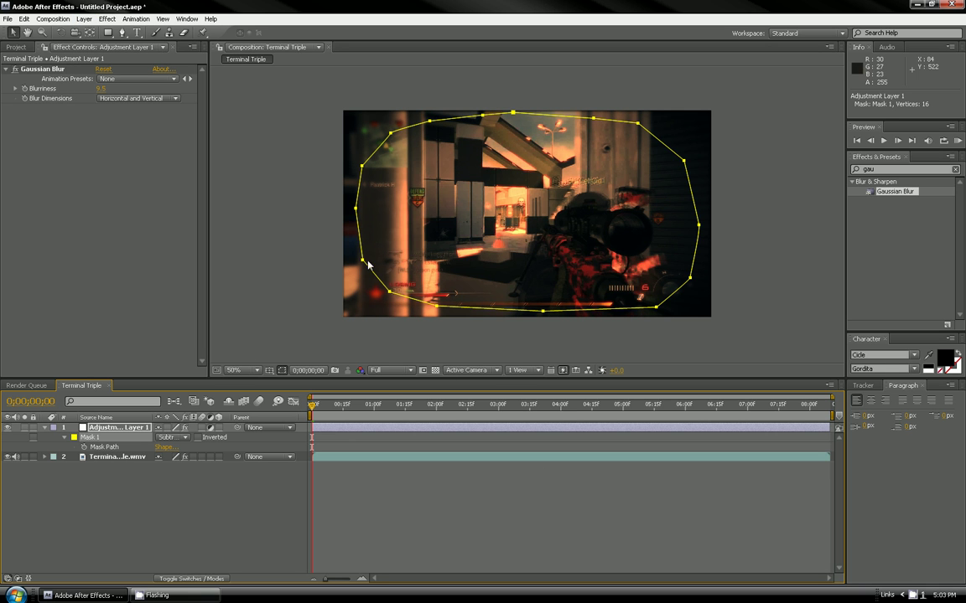
- Zoom the view to 200% and set Mask 1's feather to 200 pixels
key("period")
key("period")
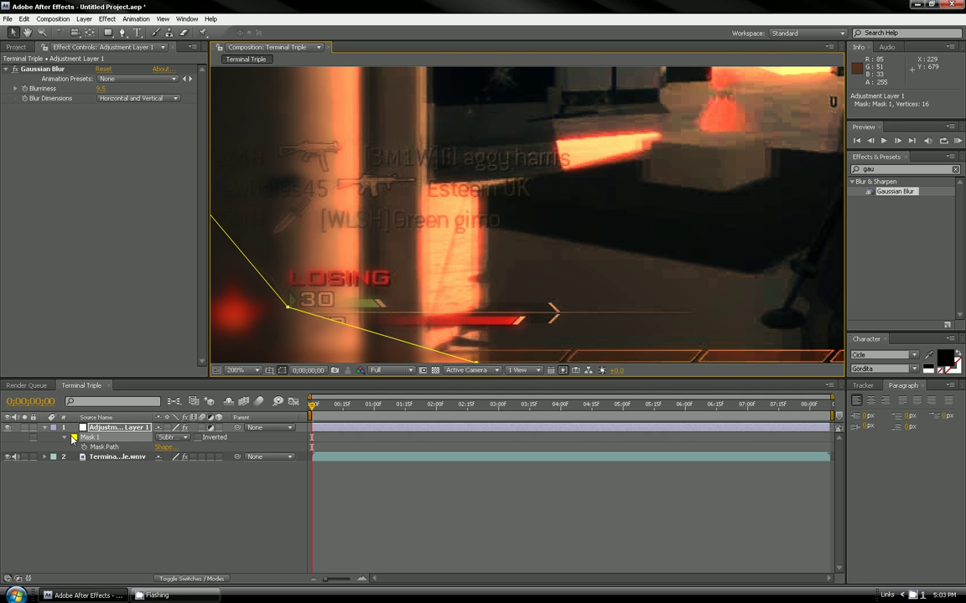
left_click(64, 436)
left_click(64, 437)
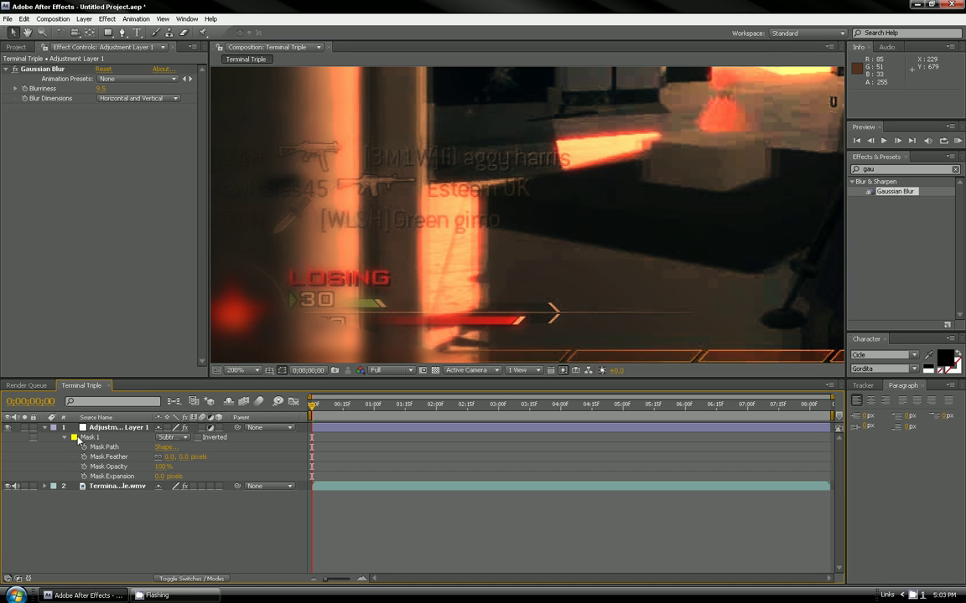
left_click(170, 458)
type("200")
key("Return")
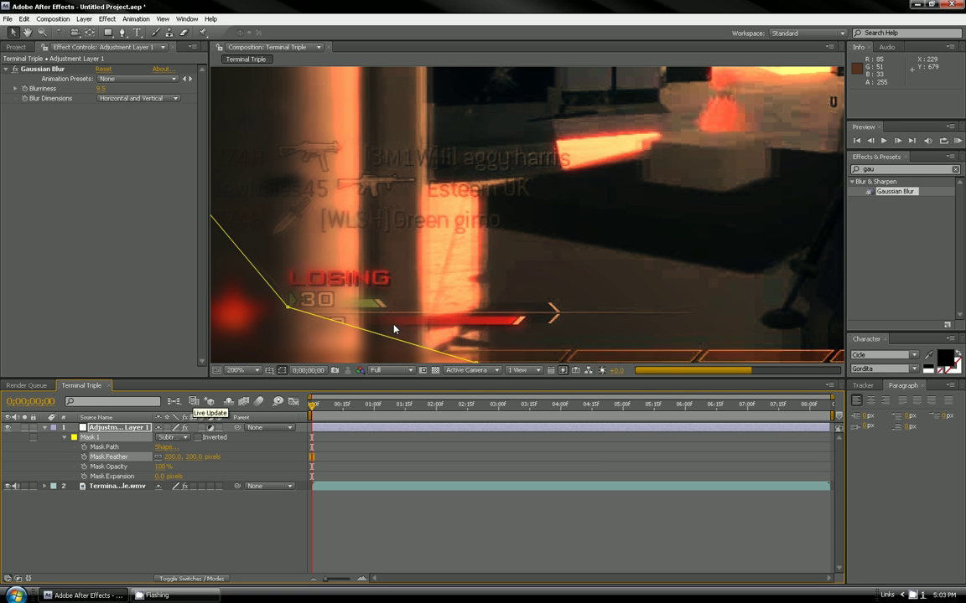
scroll(348, 328, "down", 3)
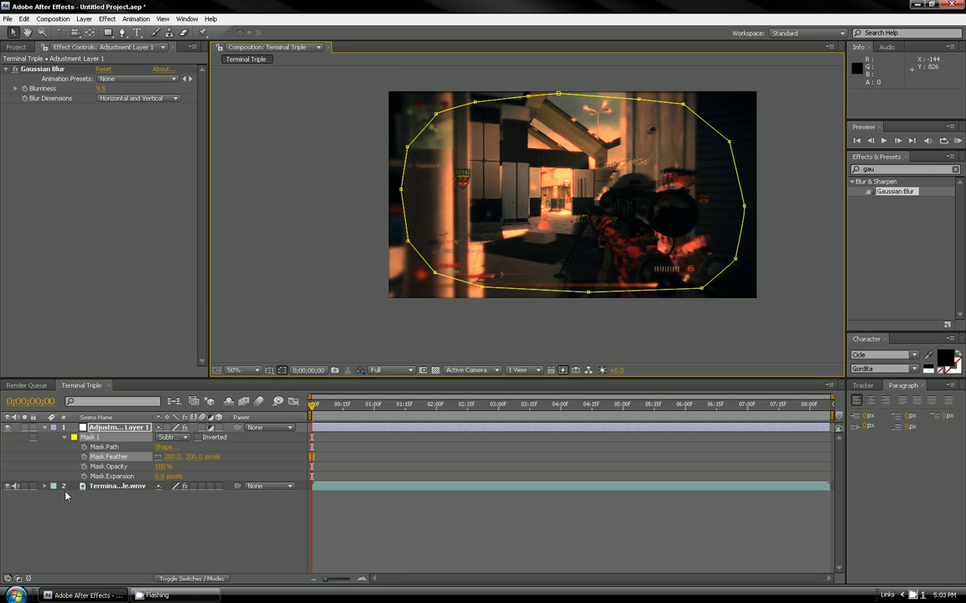
- Select the gameplay clip layer and collapse the adjustment layer's mask properties
left_click(67, 486)
left_click(44, 428)
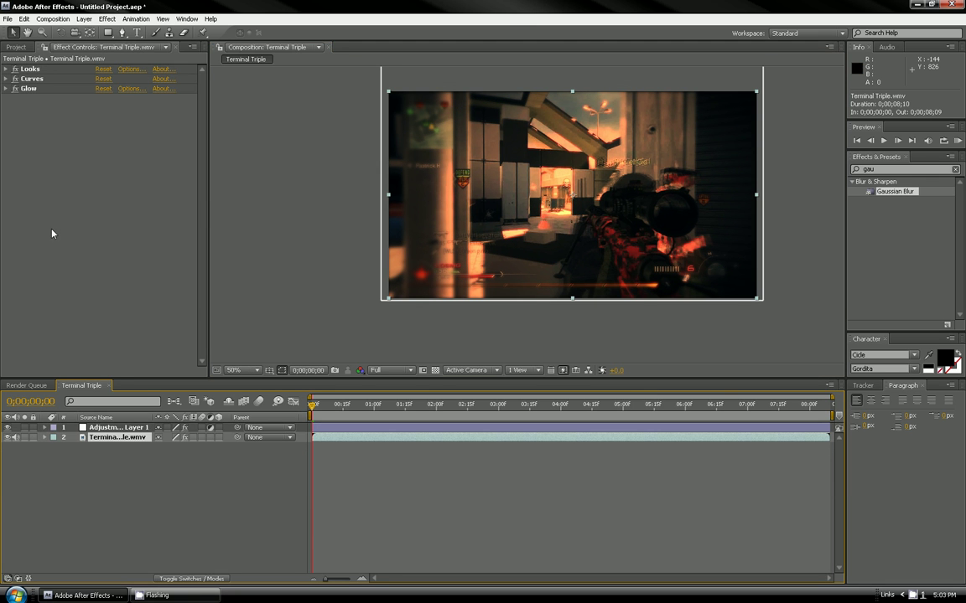
scroll(542, 134, "down", 2)
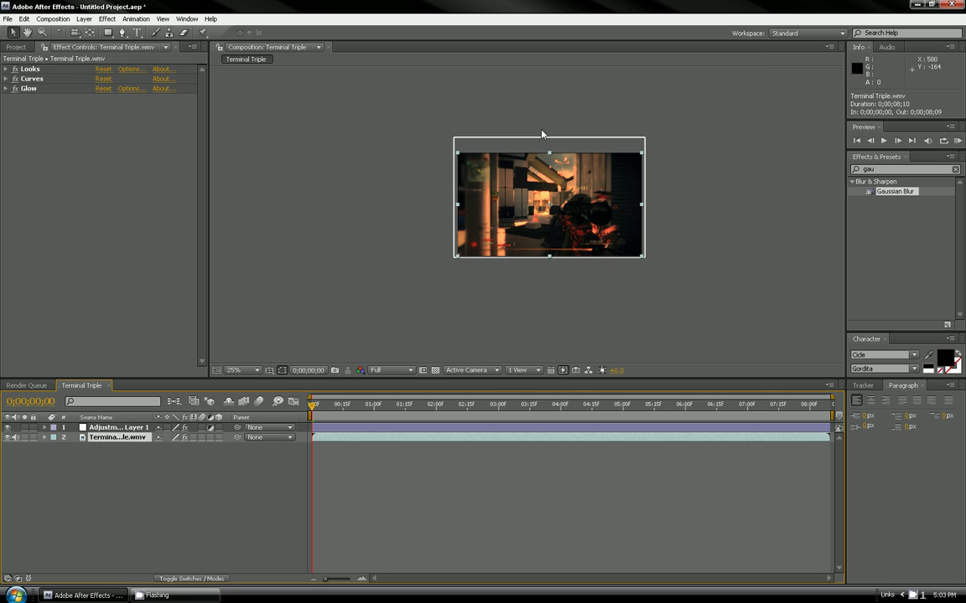
scroll(536, 197, "up", 2)
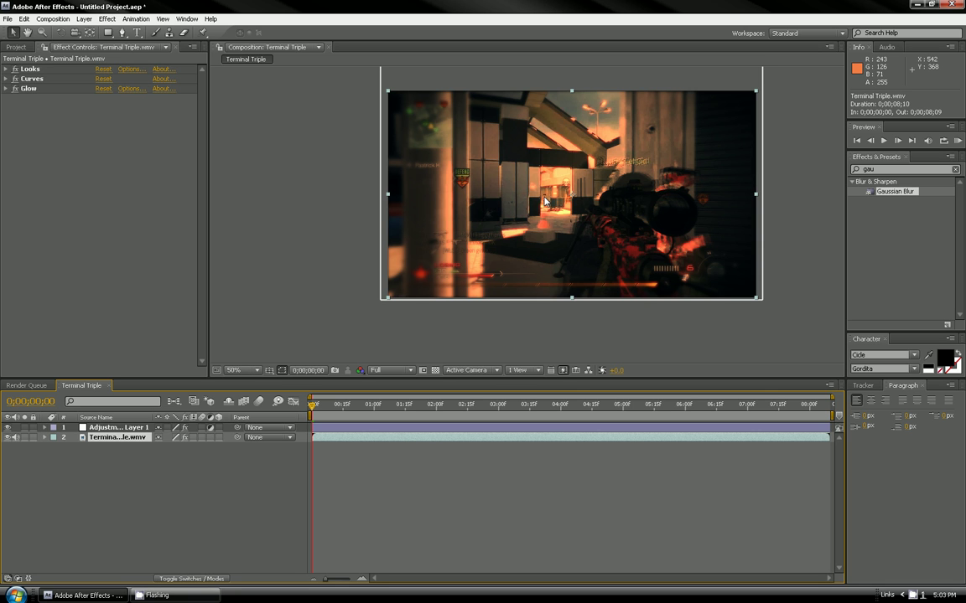
- Move the playhead through the clip to the scoped shot at 0;00;03;26
left_click(406, 407)
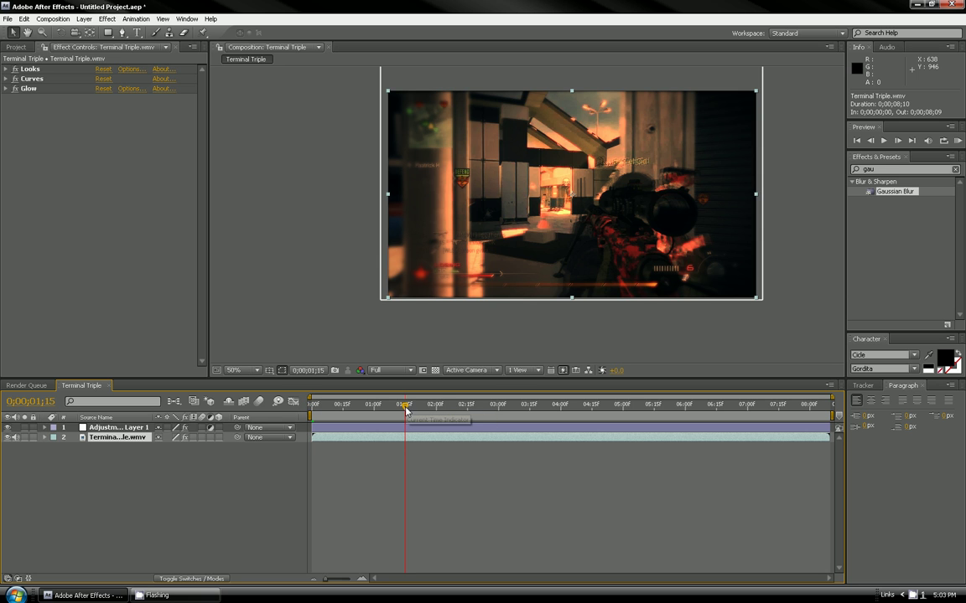
left_click(533, 411)
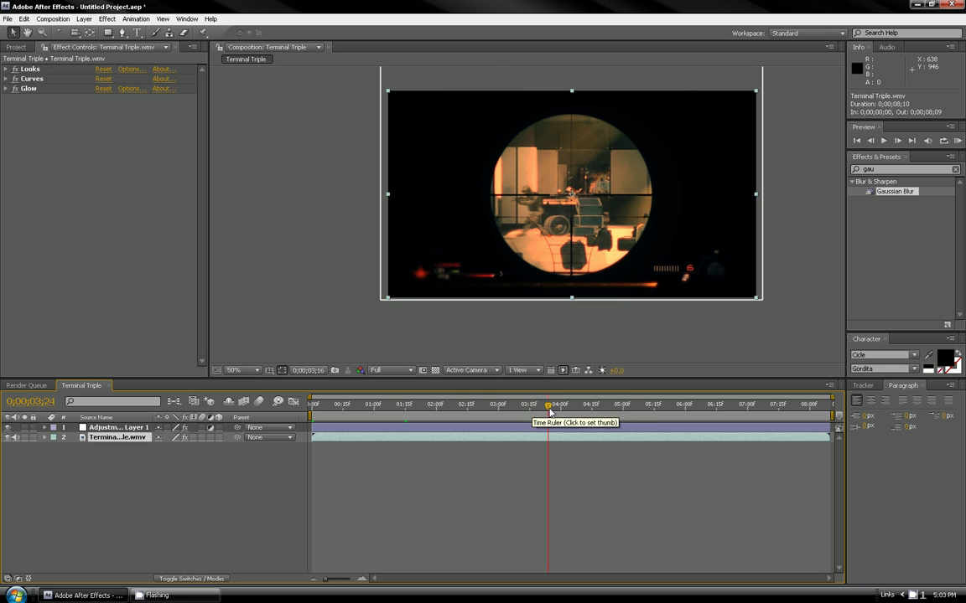
left_click(549, 410)
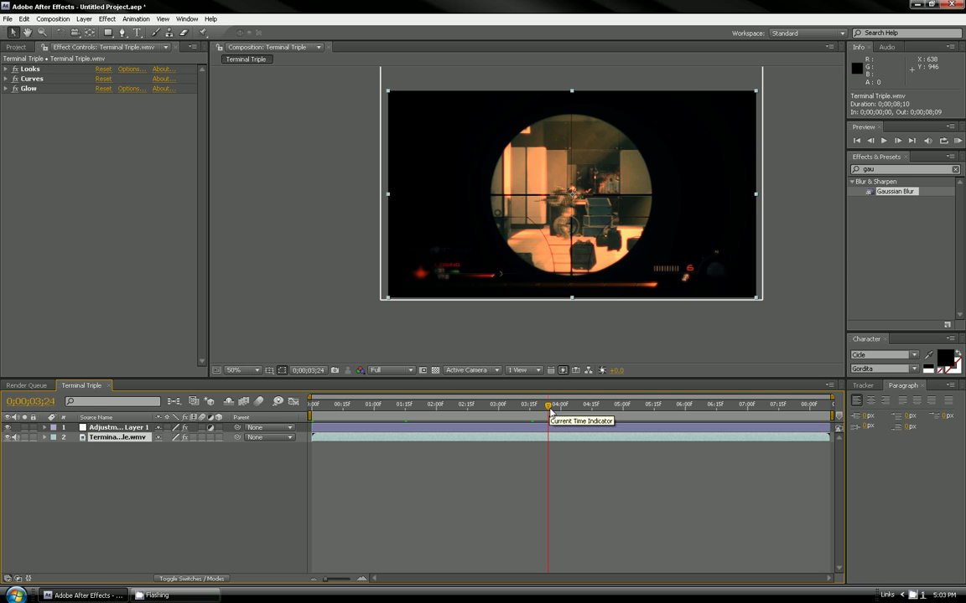
left_click_drag(549, 411, 551, 412)
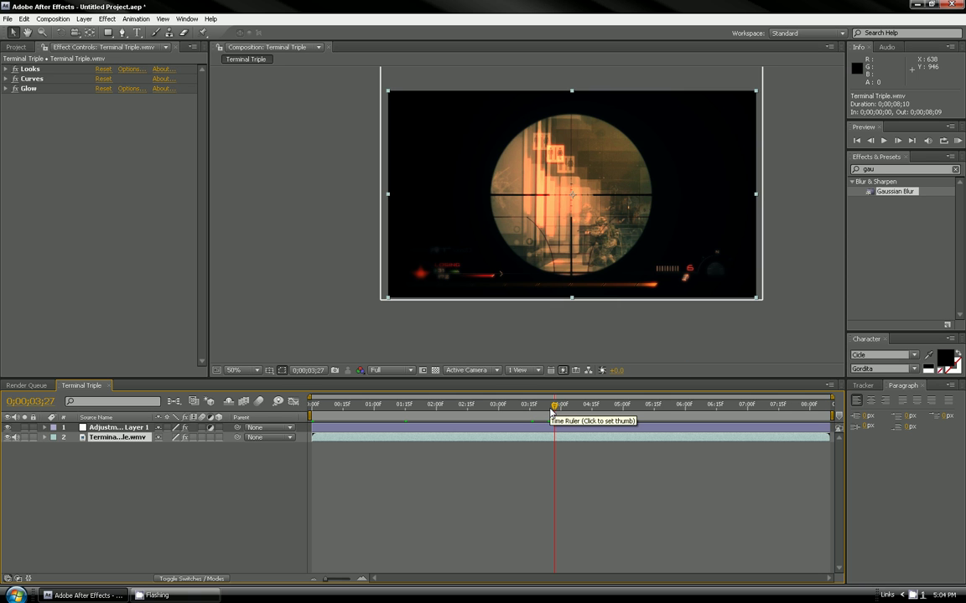
left_click_drag(552, 411, 550, 411)
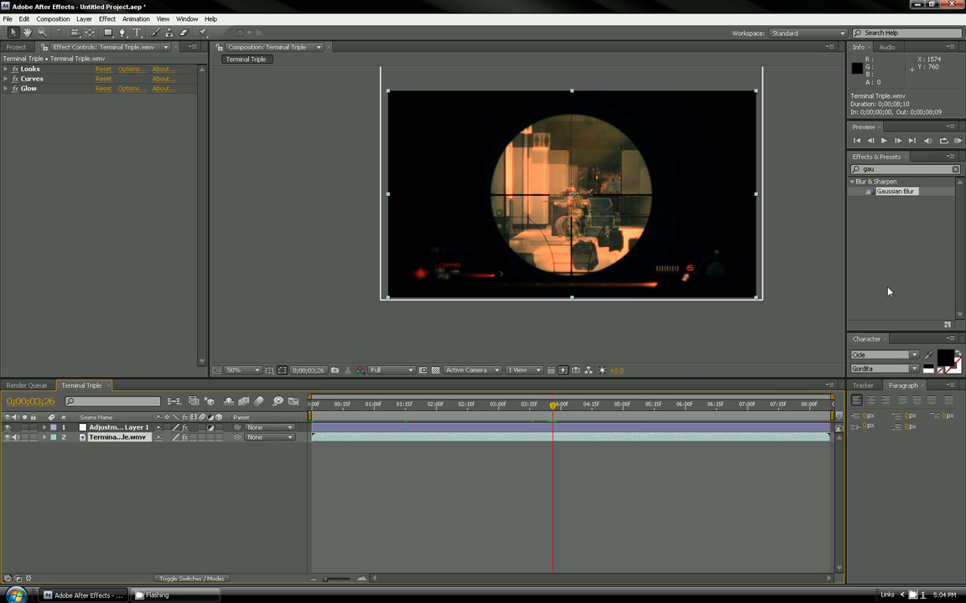
- Search 'twix', apply Twixtor Pro 4.5 to the clip and move it above Looks
left_click(891, 171)
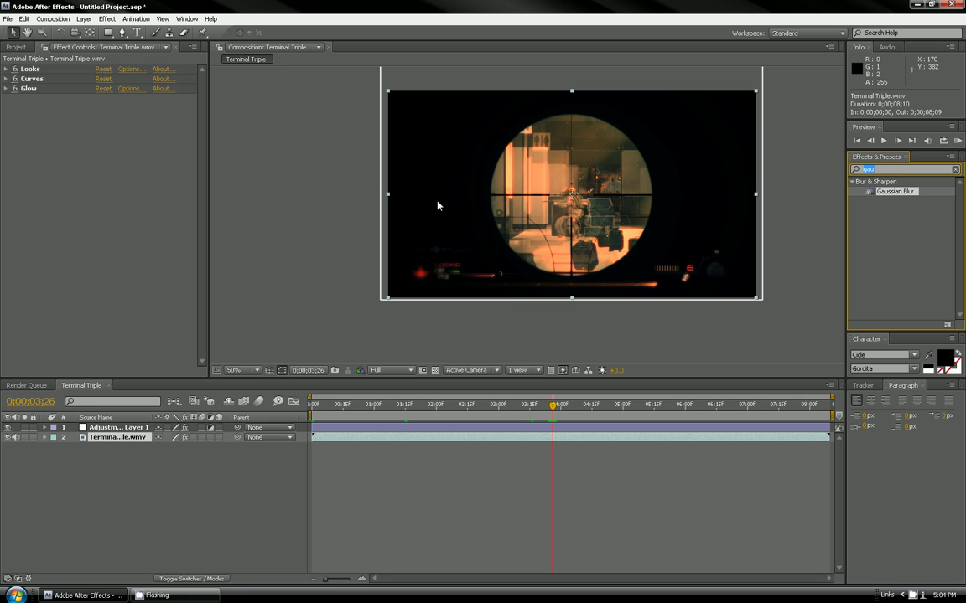
type("twix")
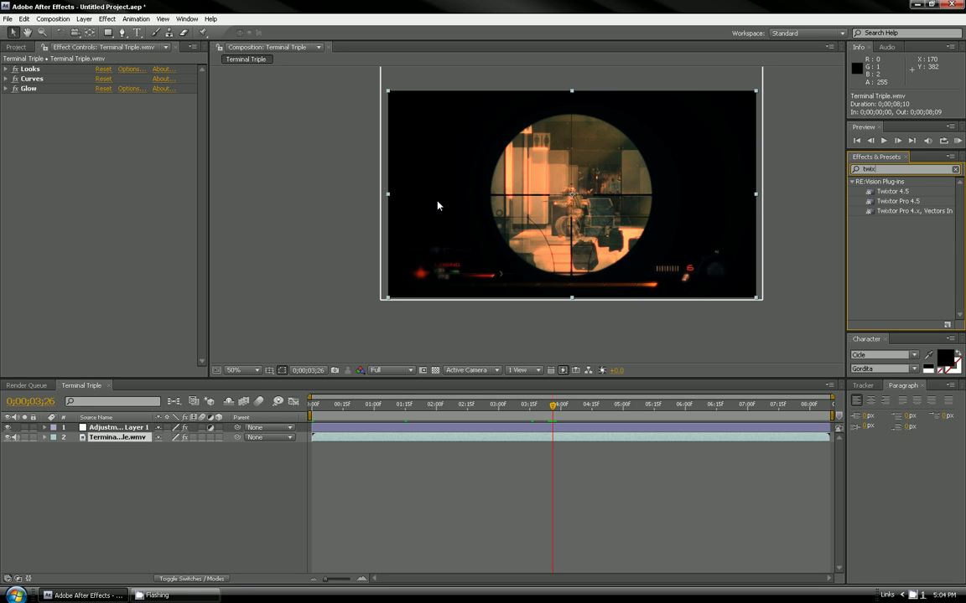
left_click(903, 202)
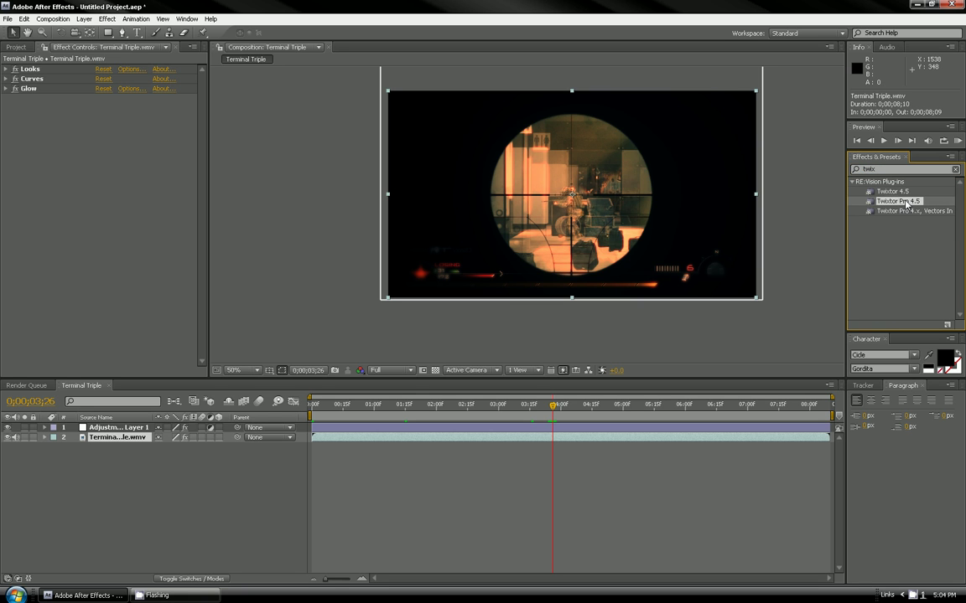
left_click_drag(905, 203, 96, 439)
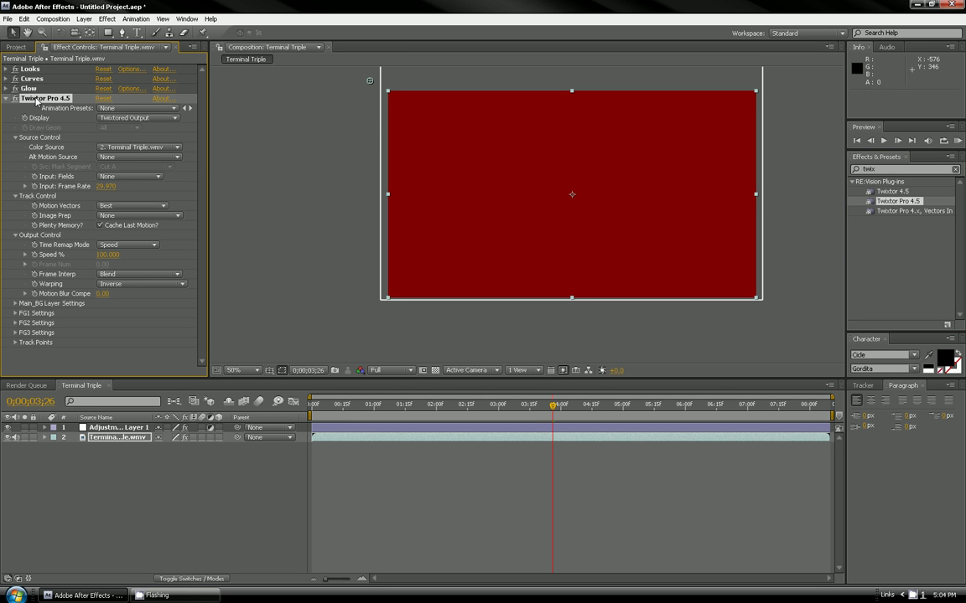
left_click_drag(36, 99, 35, 69)
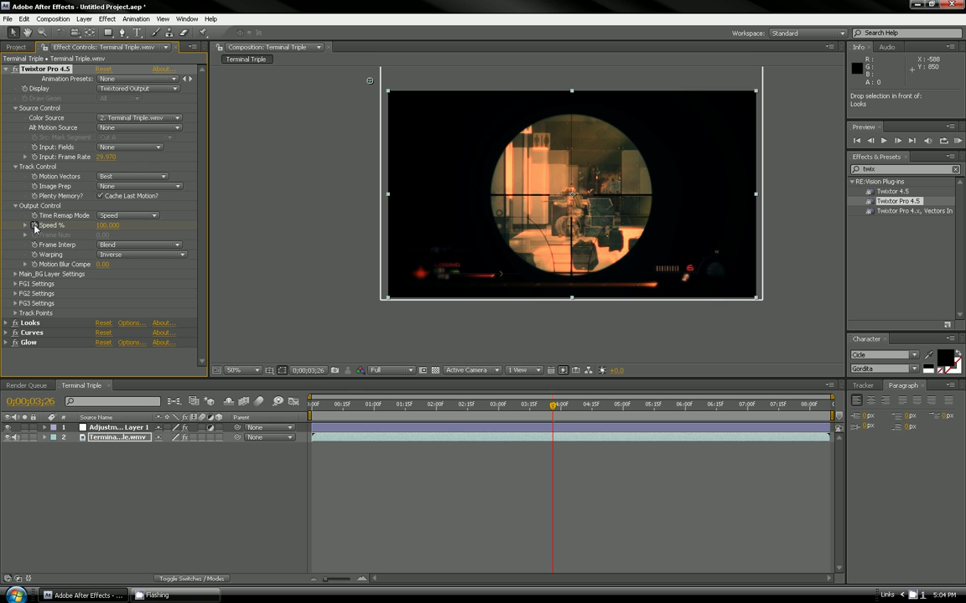
- Expand Twixtor's Output Control, step to 0;00;03;27 and keyframe Speed % at 5
left_click(507, 437)
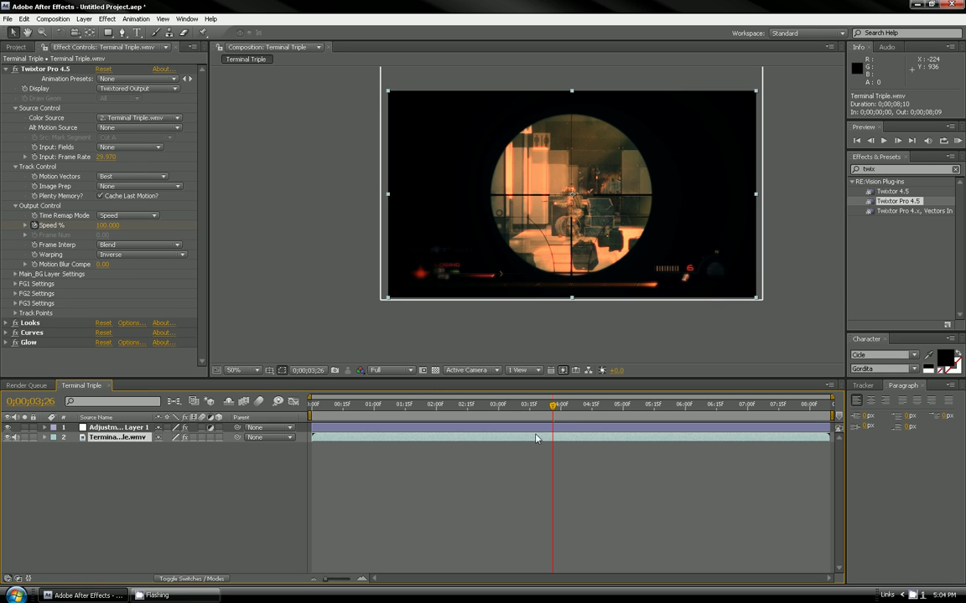
left_click(44, 438)
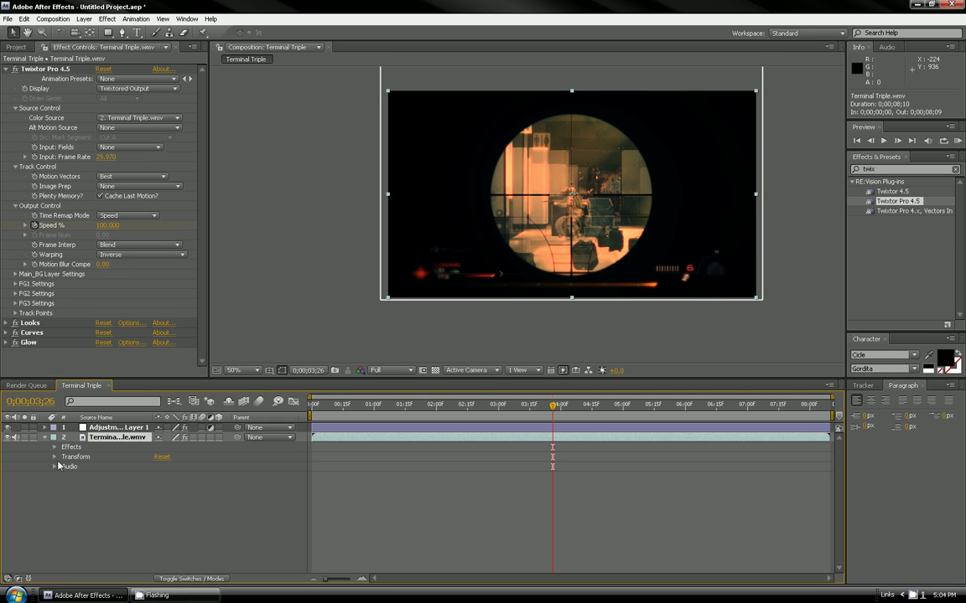
left_click(54, 447)
left_click(65, 457)
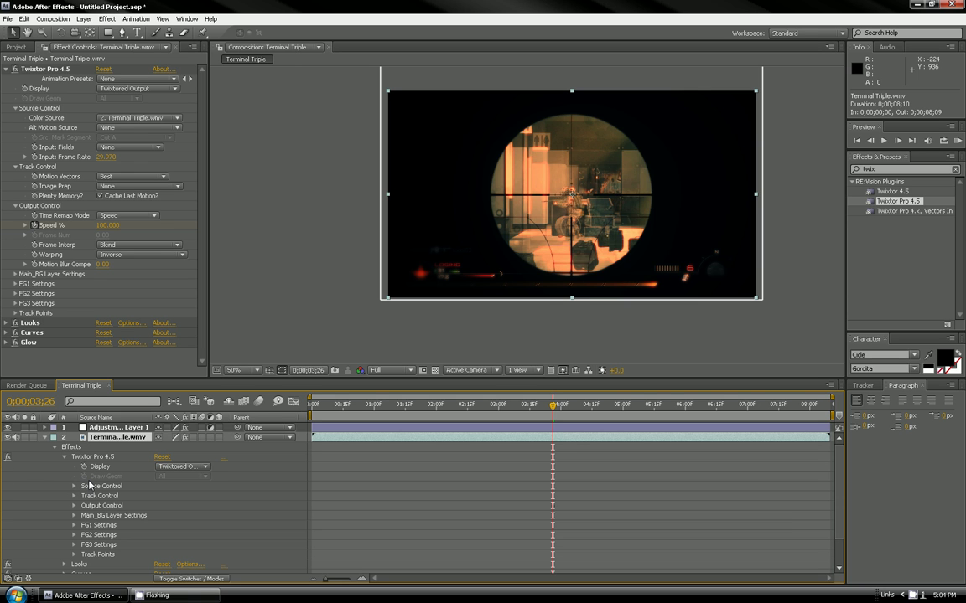
left_click(75, 506)
scroll(536, 490, "down", 1)
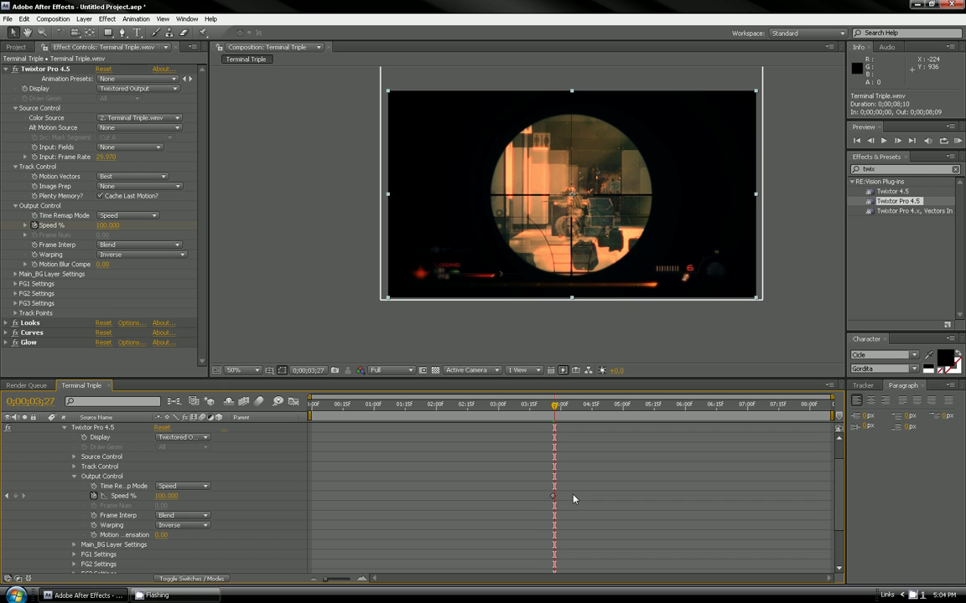
key("Page_Down")
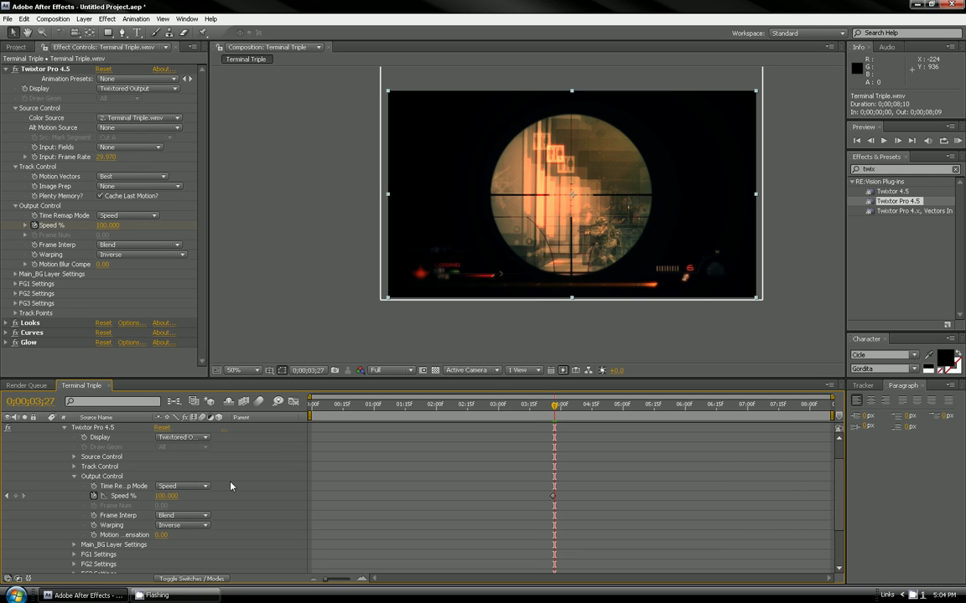
left_click(166, 496)
key("Return")
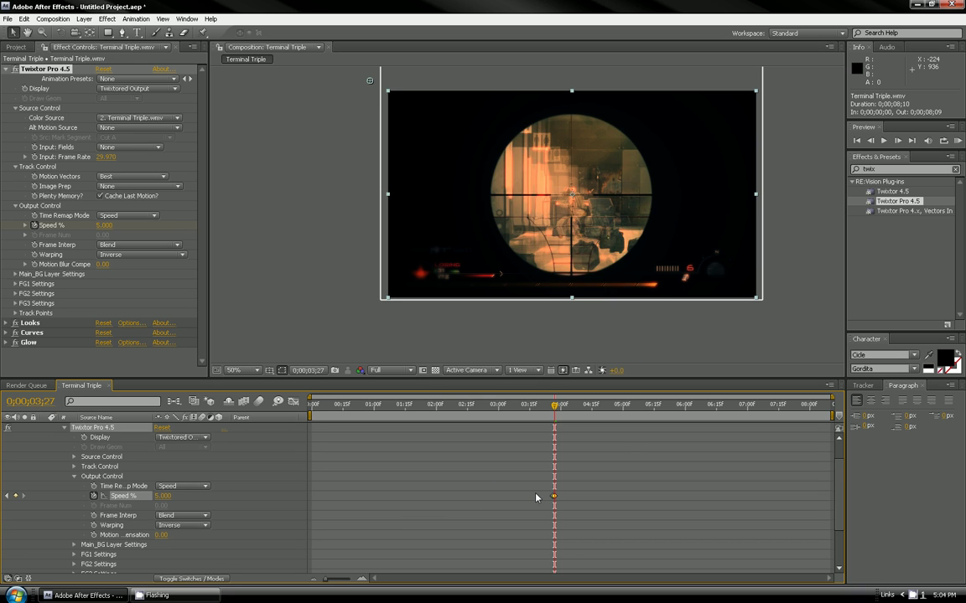
left_click(6, 69)
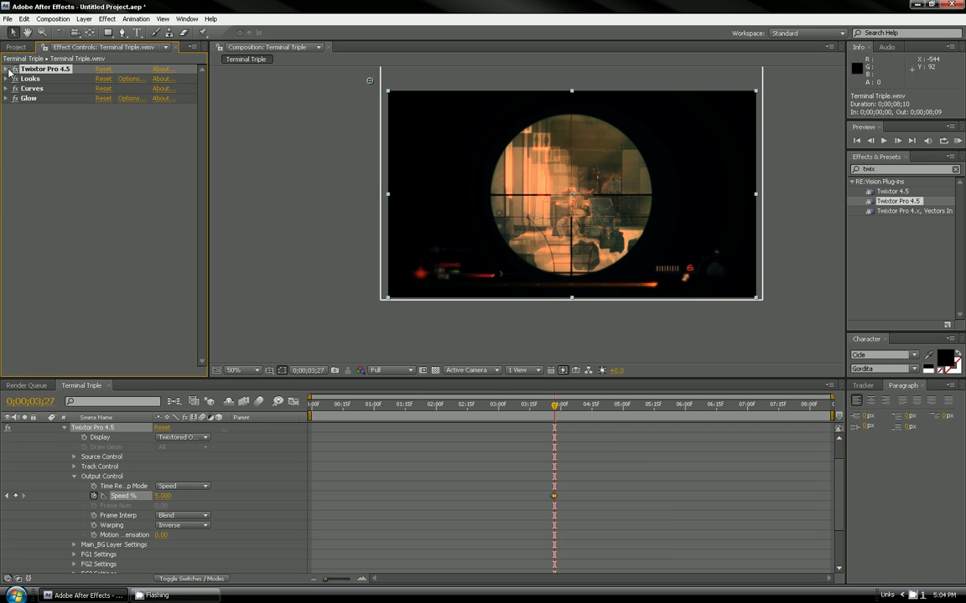
- Search 'rsm' and apply RSMB Pro 3.x to the gameplay clip
left_click(863, 169)
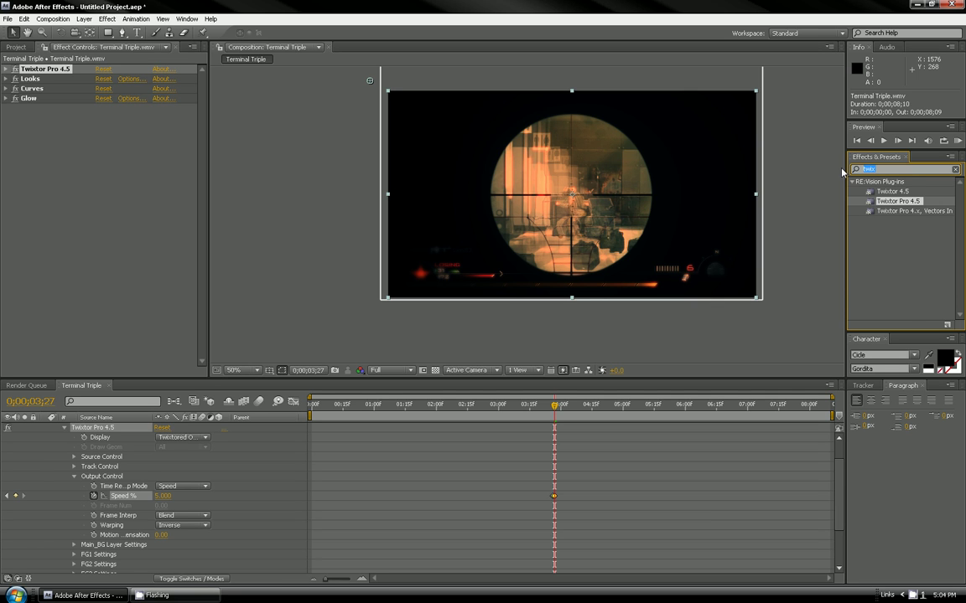
type("rsm")
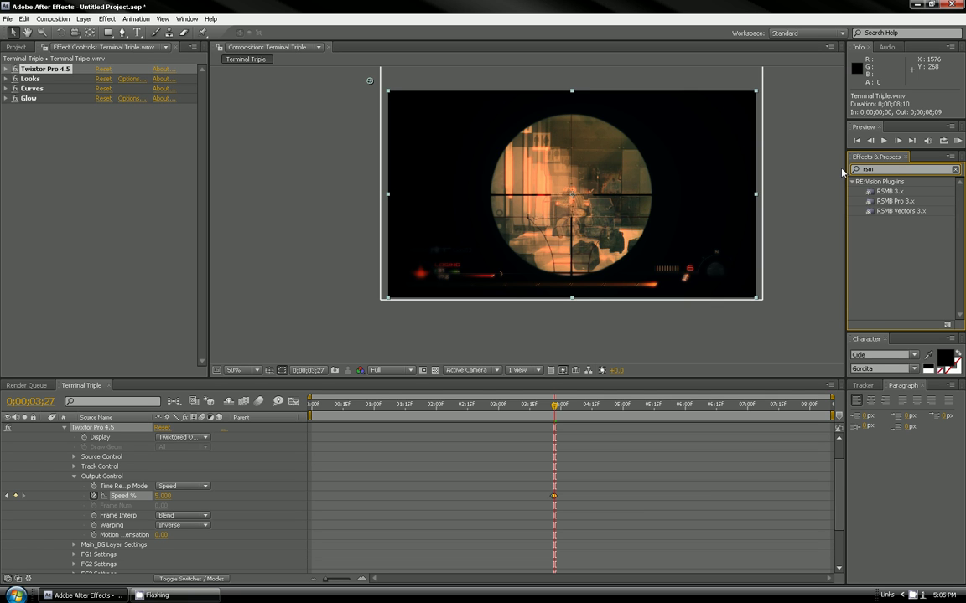
left_click_drag(895, 201, 532, 442)
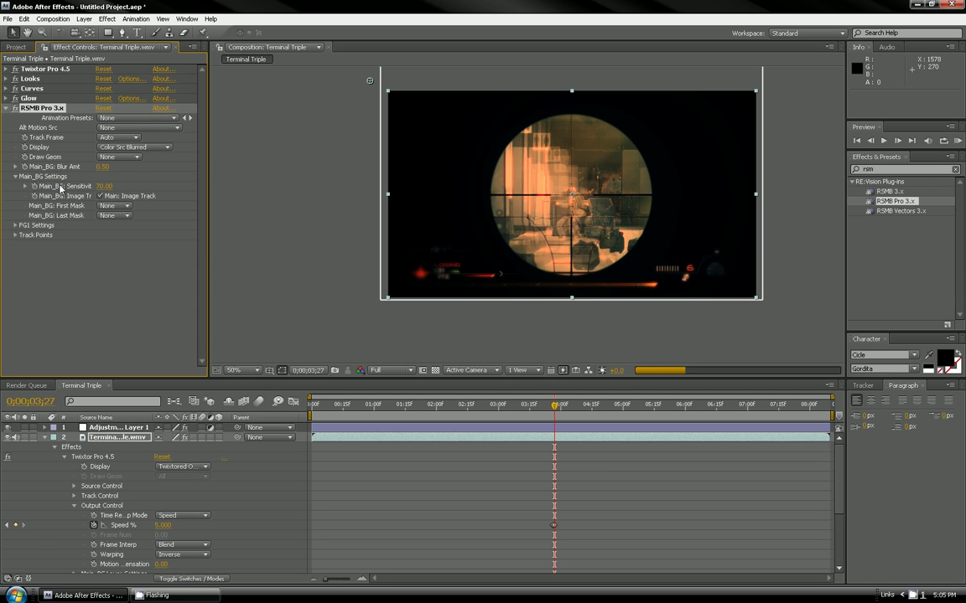
- Set RSMB's Main_BG Sensitivity to 100 and Blur Amt to 0.70
left_click(104, 186)
type("100")
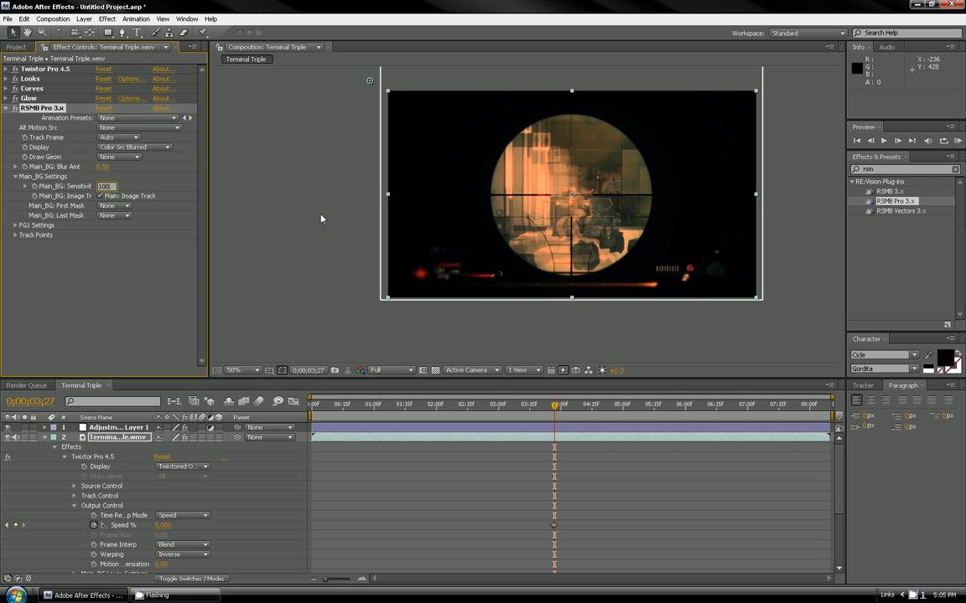
key("Return")
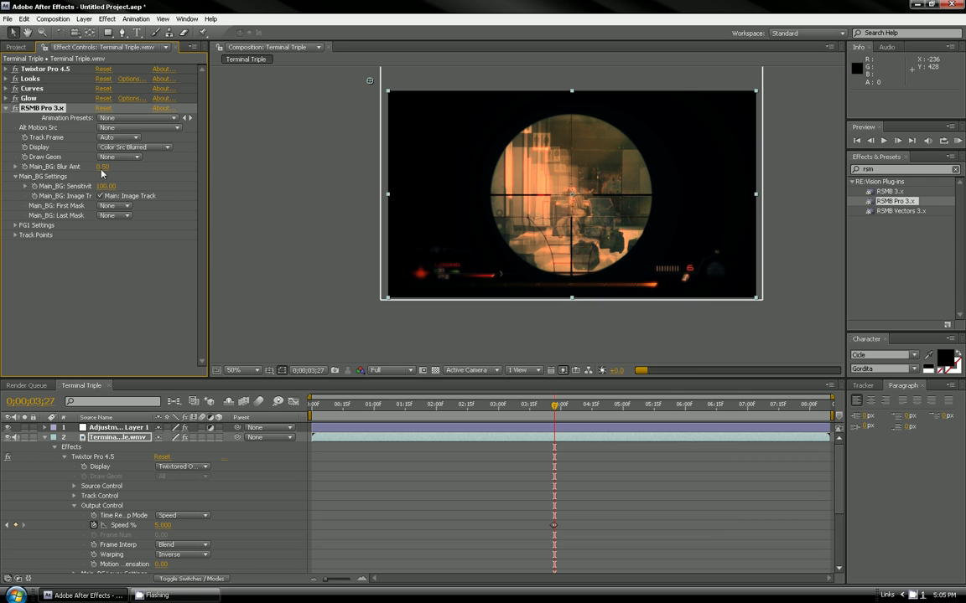
left_click(102, 167)
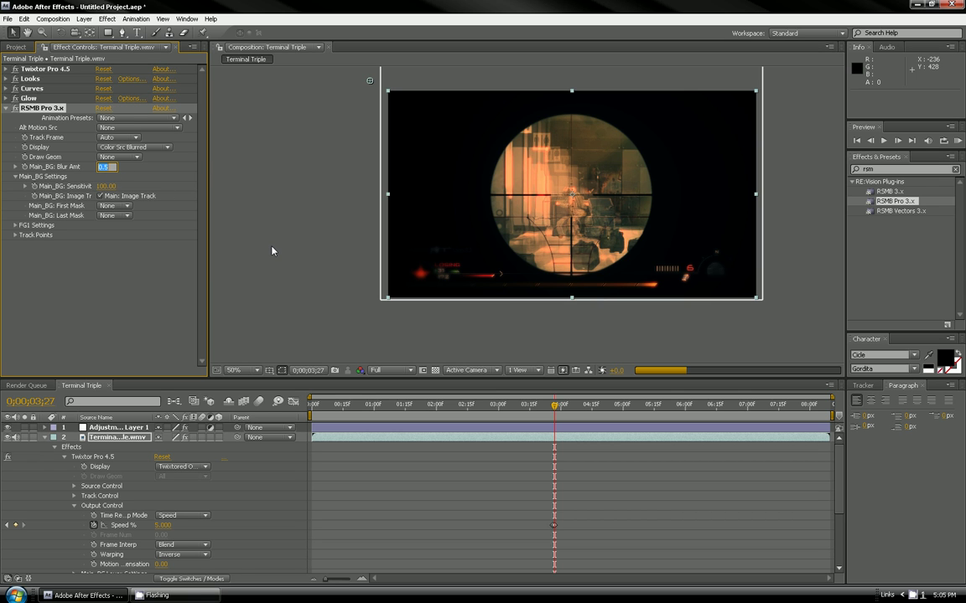
type("7")
key("Return")
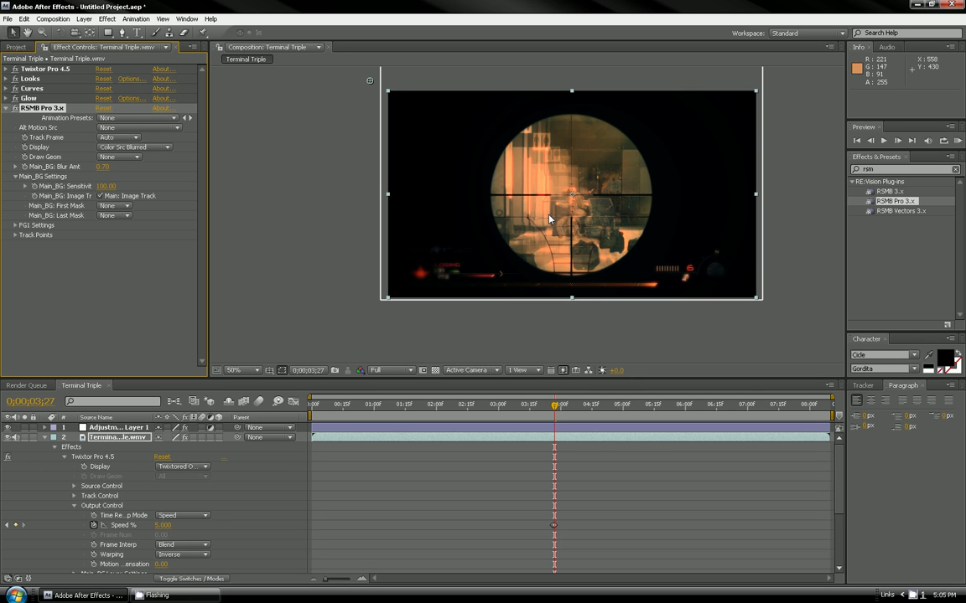
key("comma")
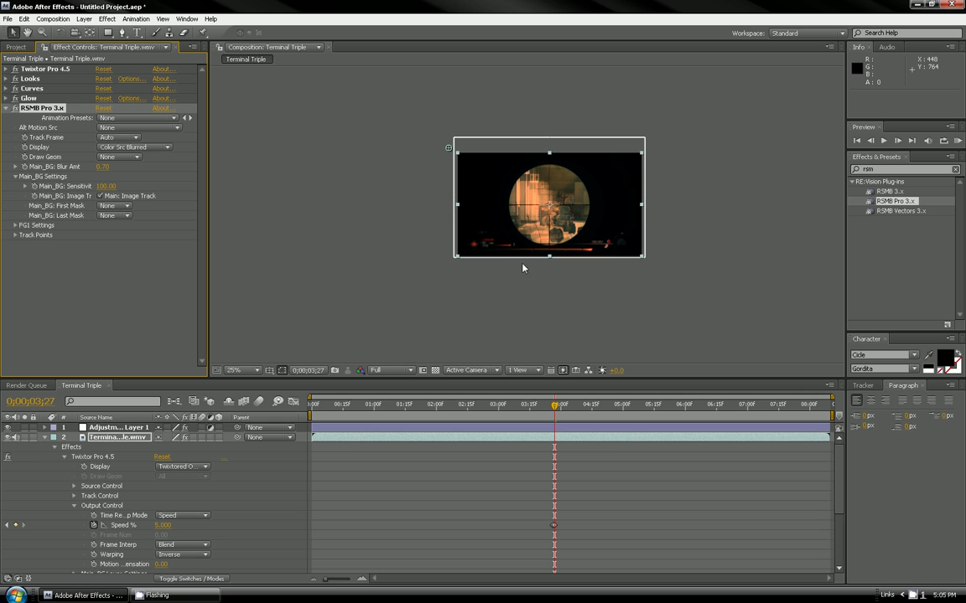
key("period")
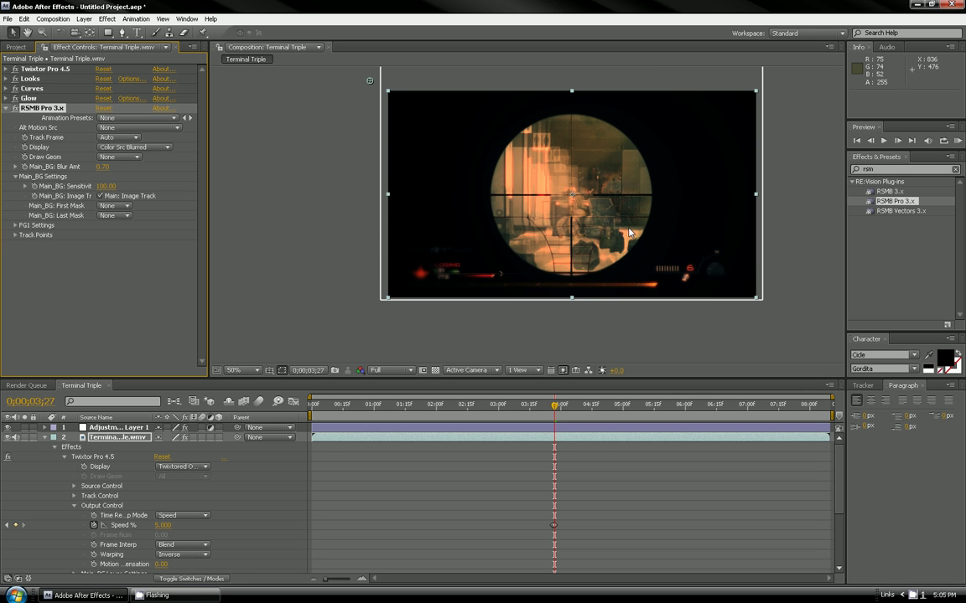